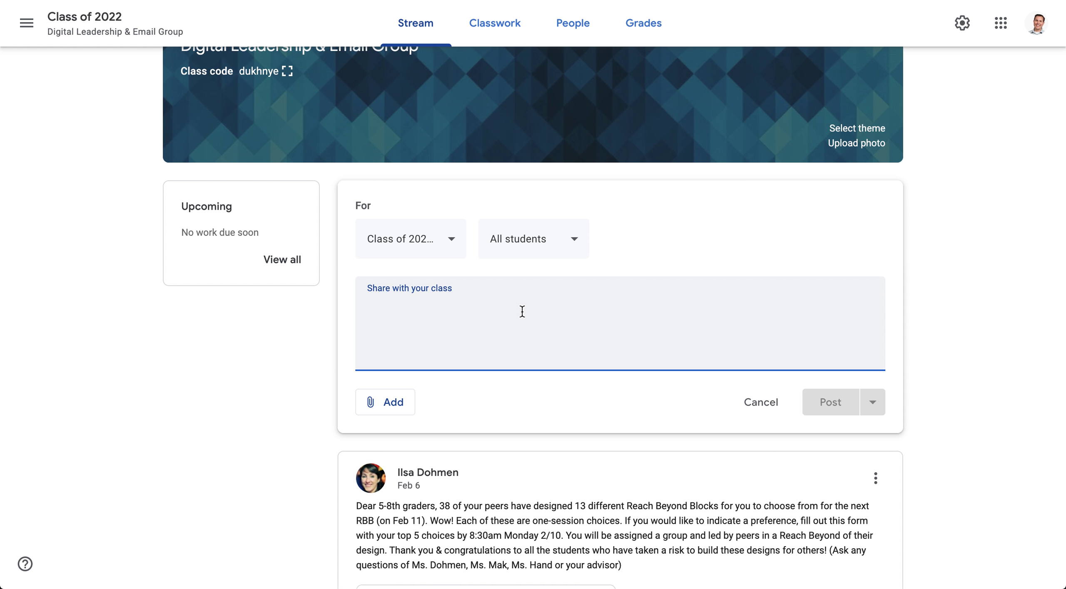
Write the class announcement "Do 300 pushups and run 42 miles today." addressed to all students of the Class of 2022
text(Do )
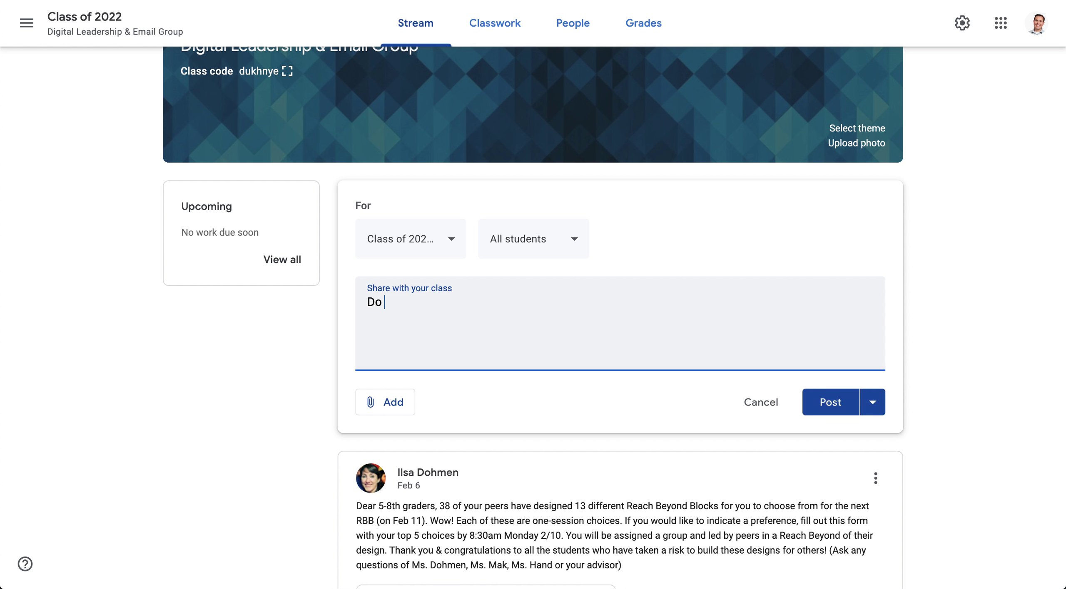
text(300Marchmont)
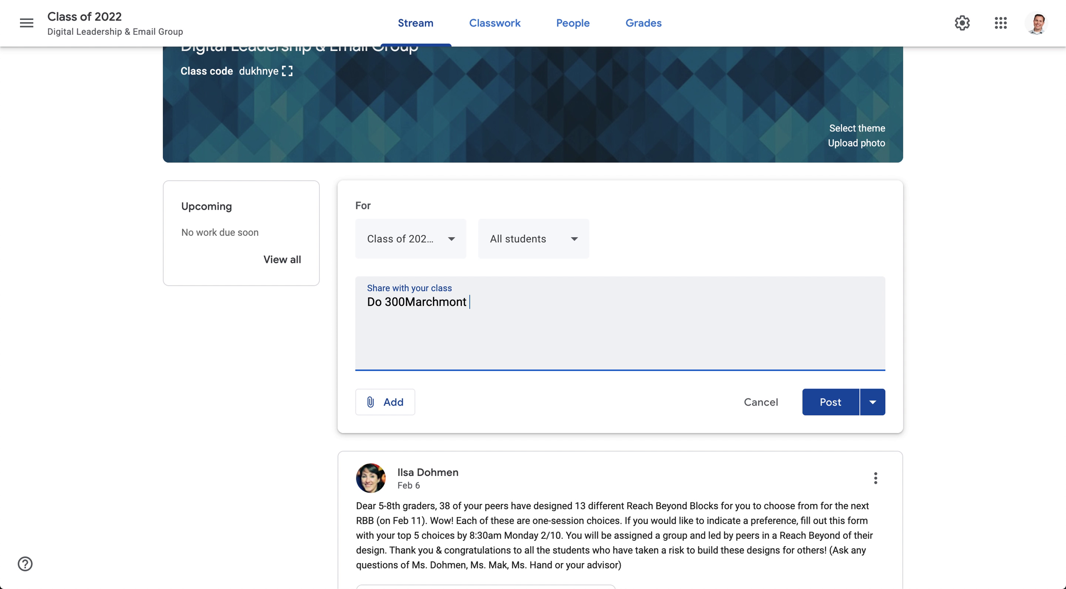
drag(405, 303, 468, 302)
text(pushups and ru)
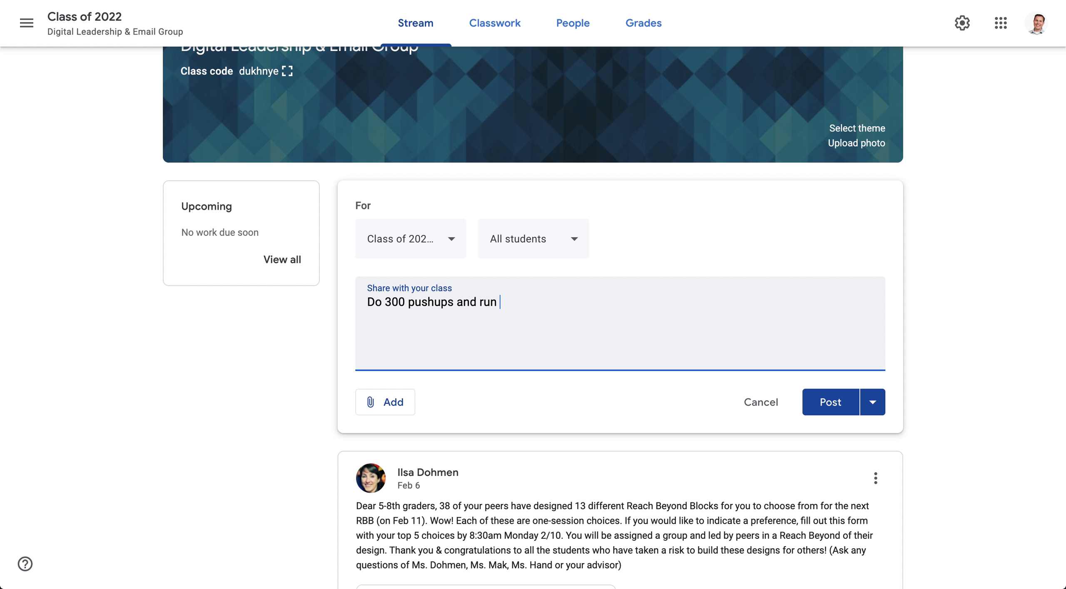
text(n 42 miles today.)
Review the attachment types and the posting options available for the announcement
click(381, 401)
scroll(453, 388, down, 2)
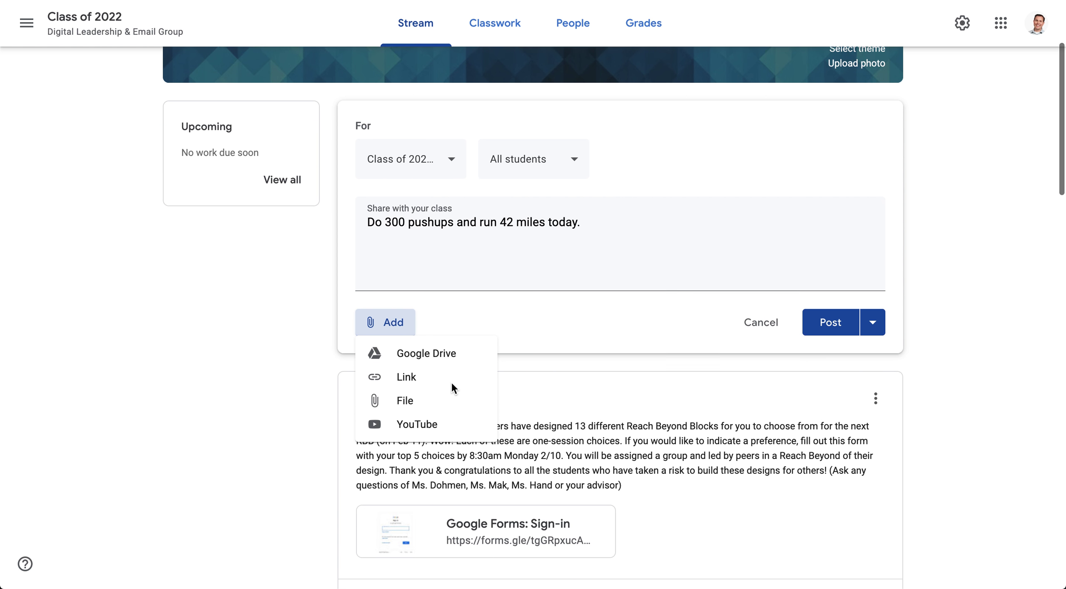
scroll(454, 388, down, 1)
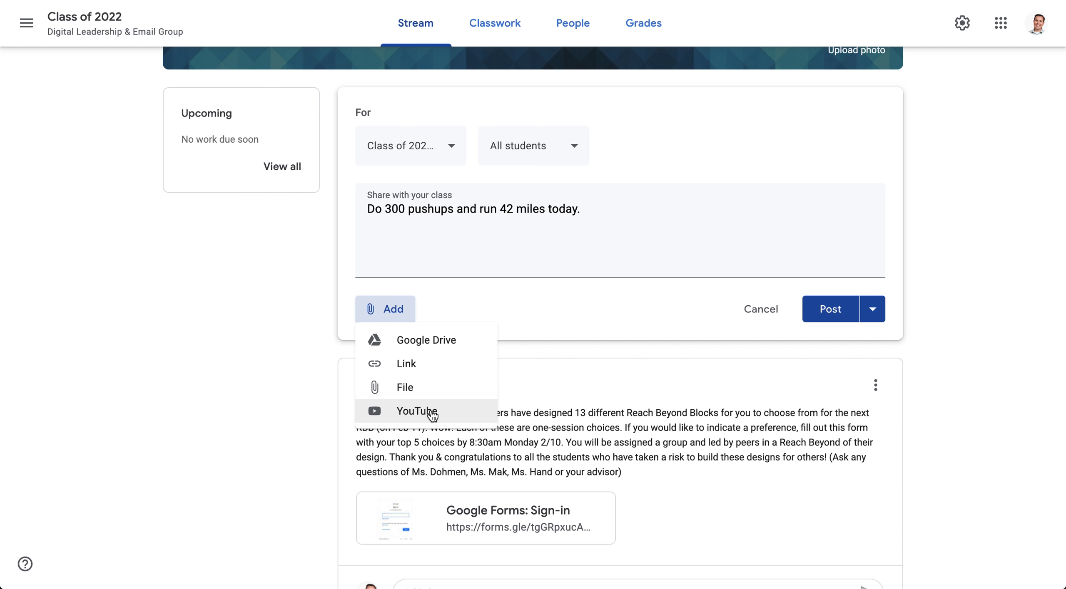
click(548, 313)
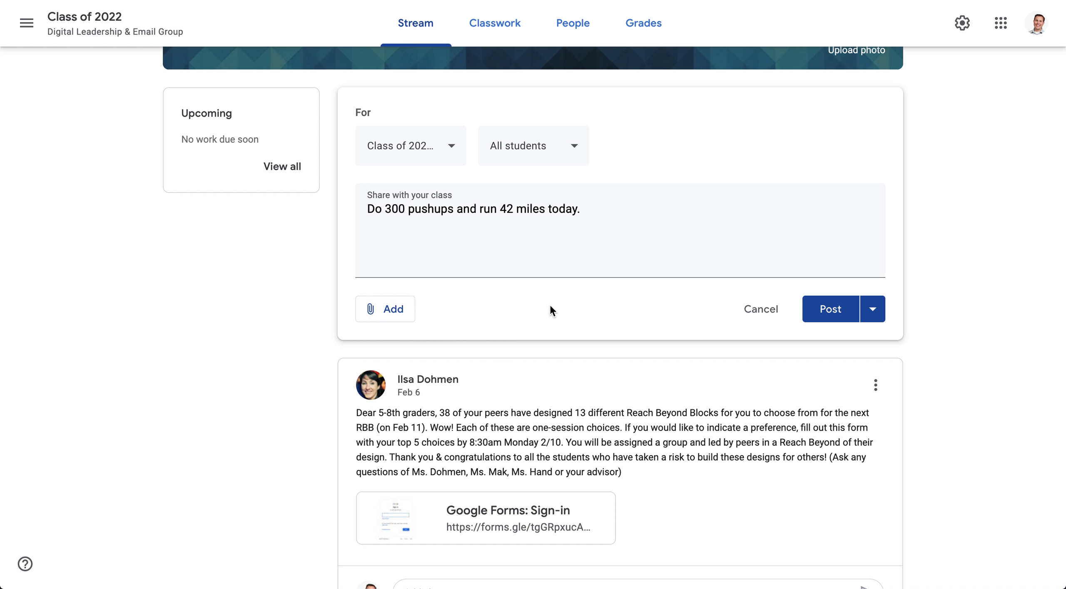
click(874, 310)
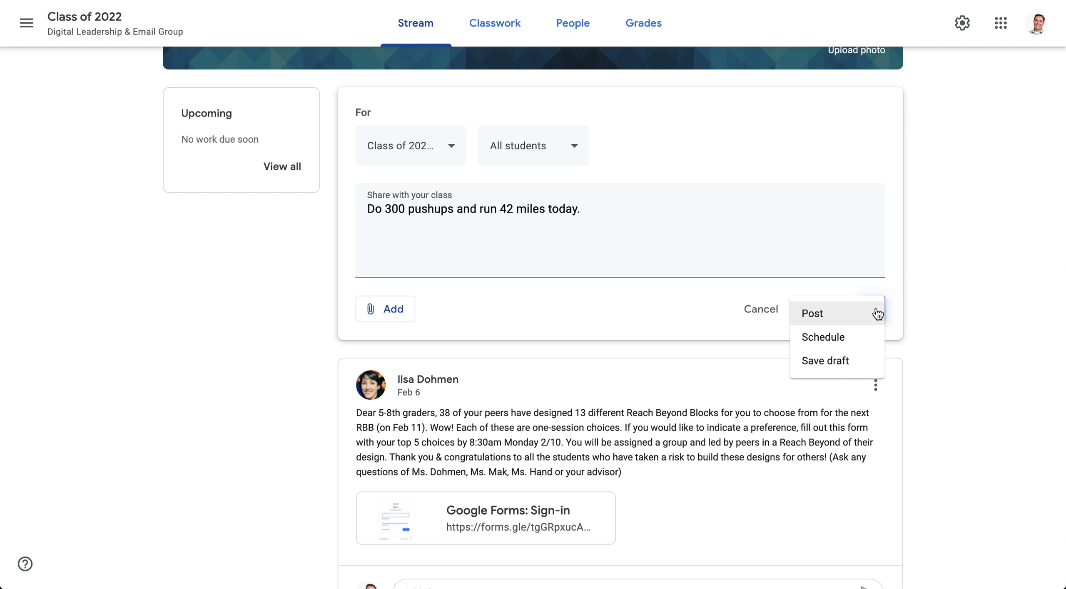
click(683, 233)
Select the whole announcement text and discard the announcement draft without posting it
triple_click(533, 208)
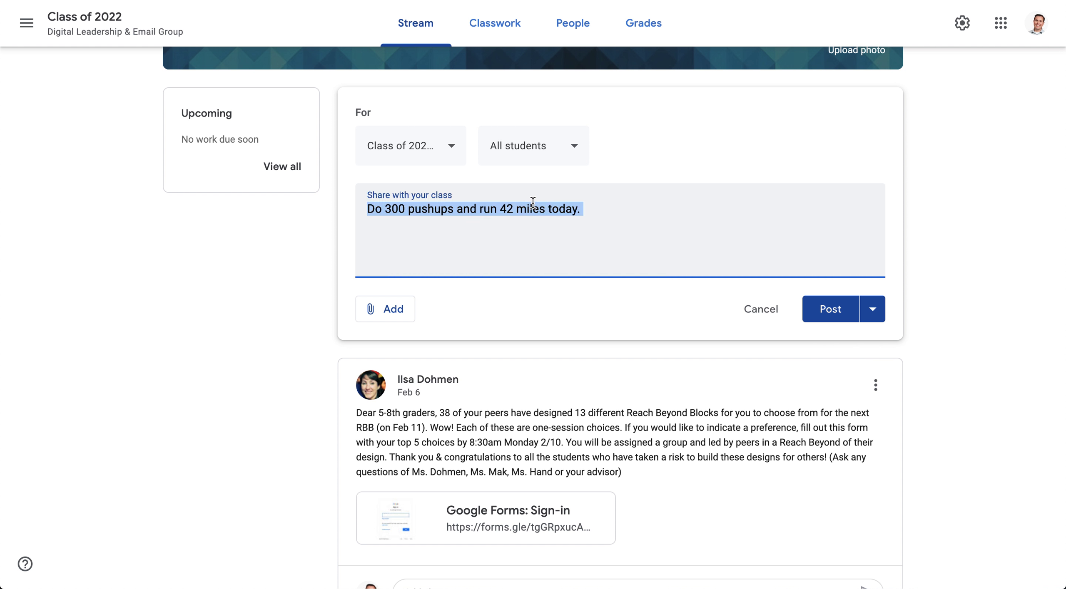
scroll(537, 206, up, 1)
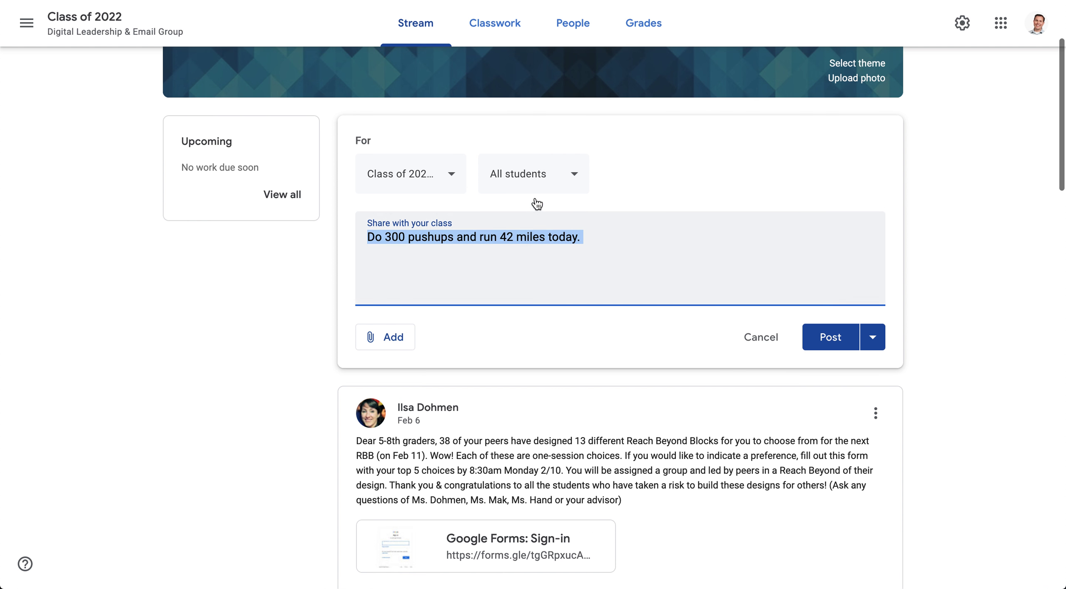
click(760, 336)
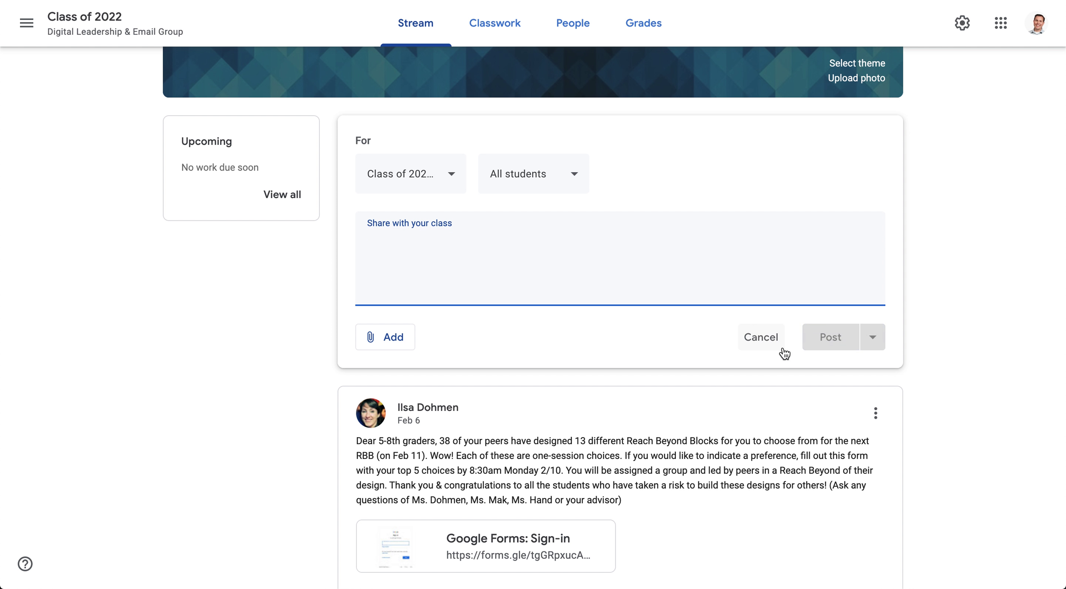
scroll(625, 233, up, 3)
click(530, 258)
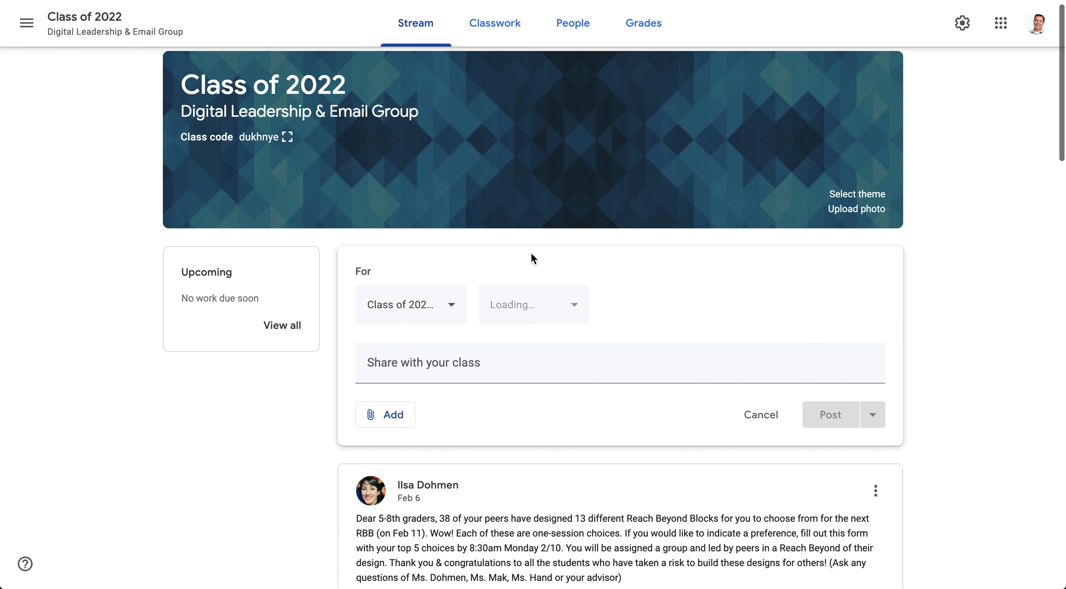
scroll(360, 374, up, 1)
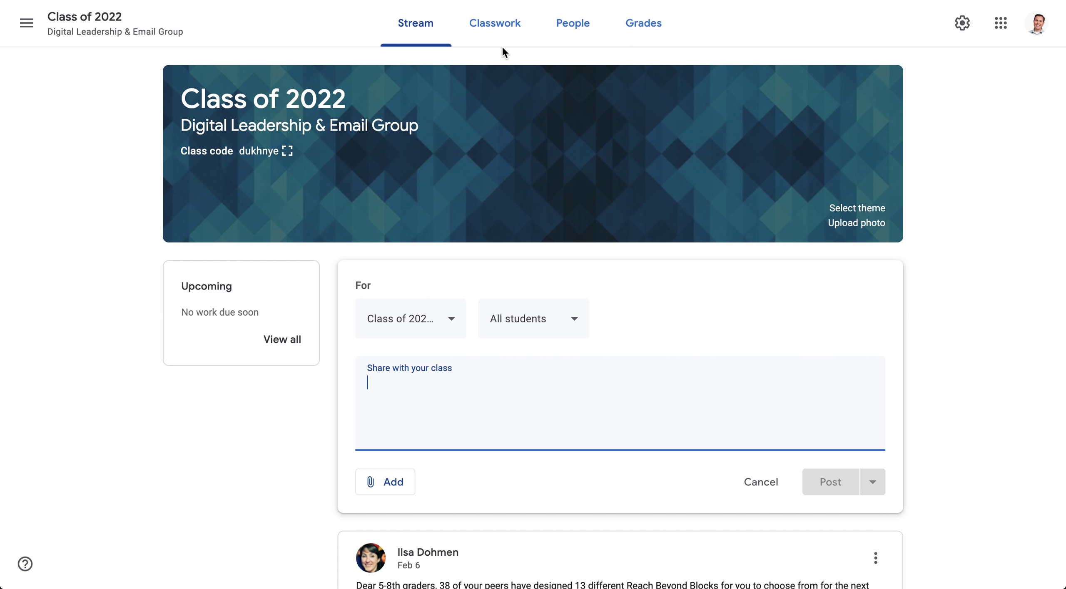
Start a new classwork assignment titled "Do 300 pushups and run 42 miles today.", dismissing the rubric tip
click(503, 32)
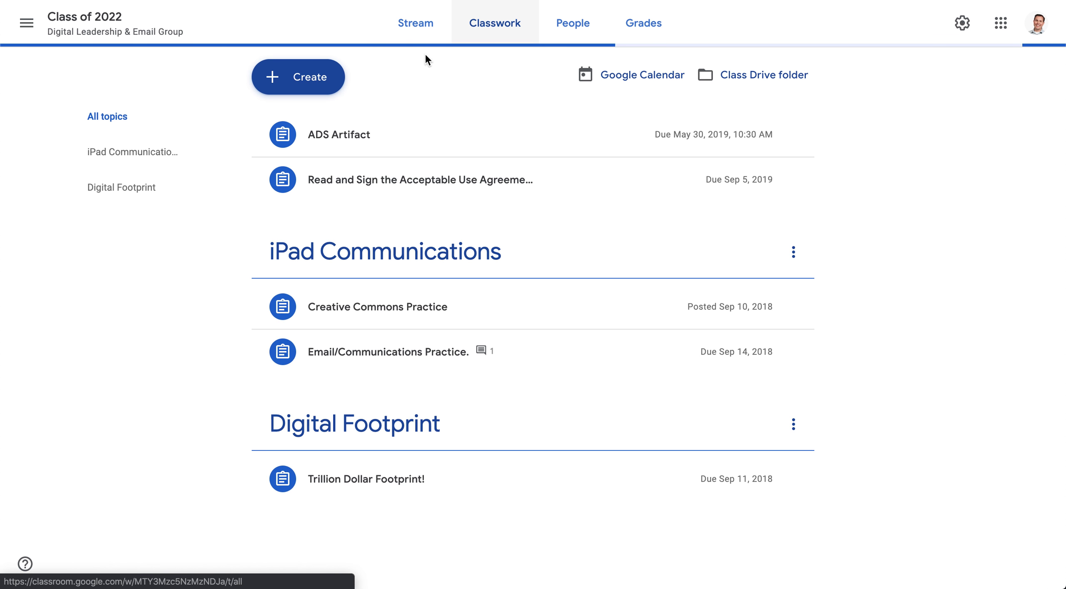
click(305, 89)
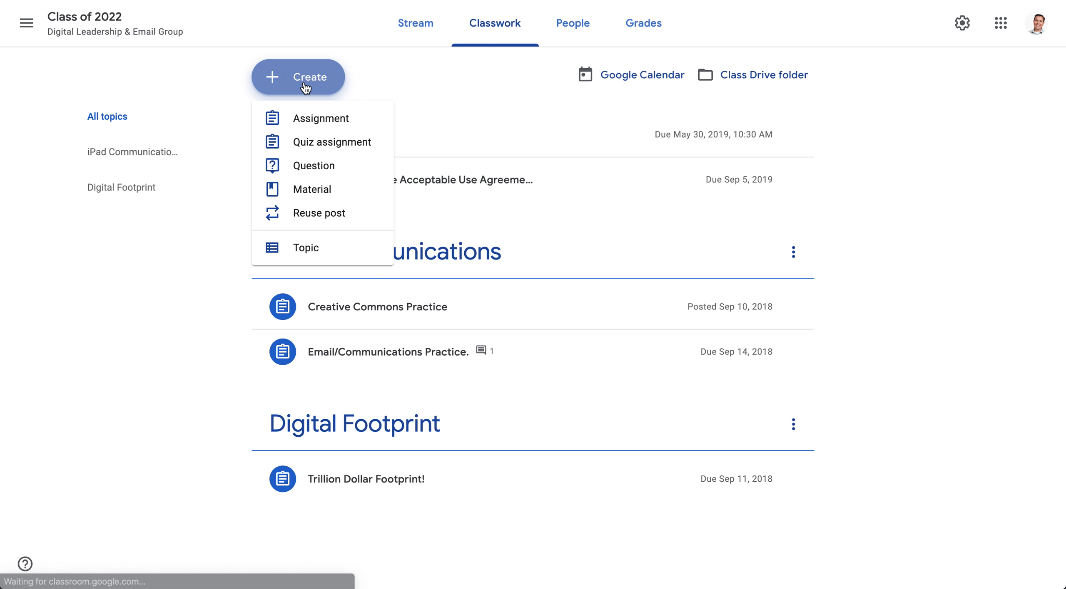
click(333, 121)
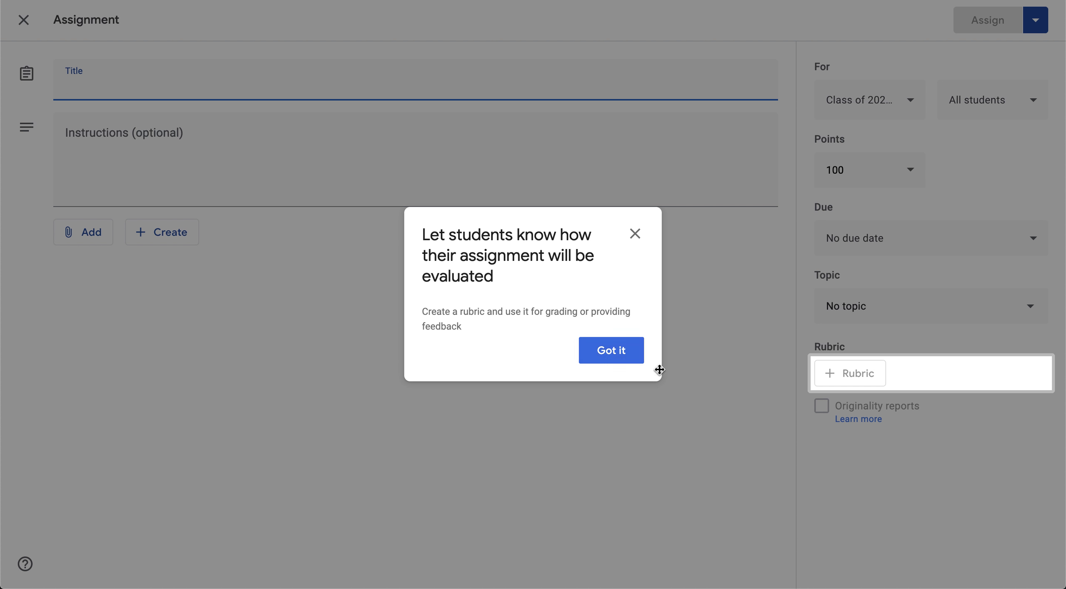
click(616, 351)
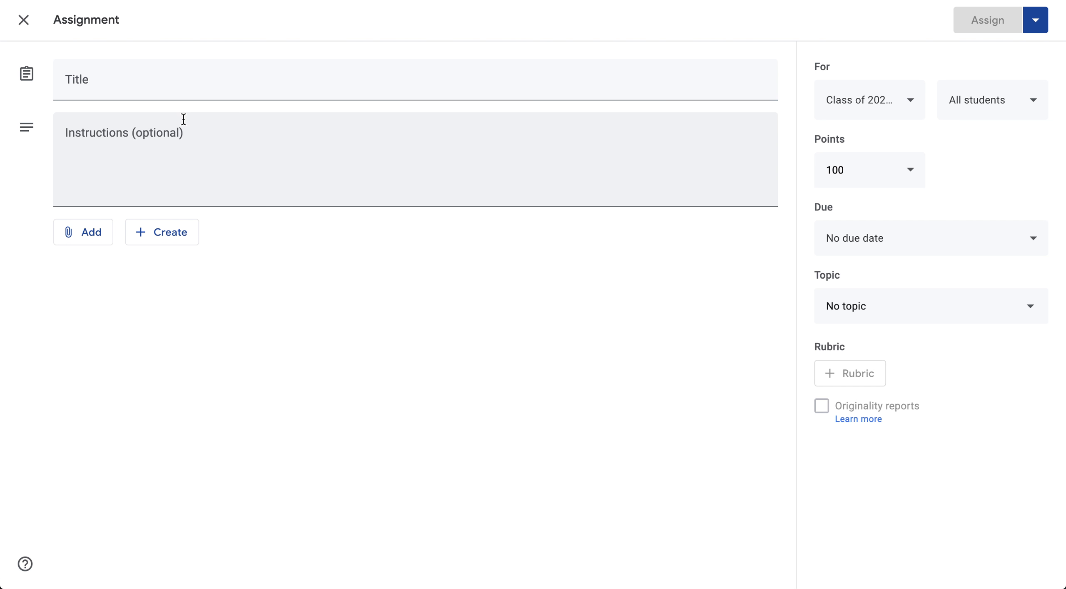
click(112, 88)
text(Do 300 pushups and run 42 miles today.)
Enter the assignment instructions "Take avideo of you runbning dueing mile 40."
click(151, 147)
text(Take a ph)
key(BackSpace)
key(BackSpace)
key(BackSpace)
text(video)
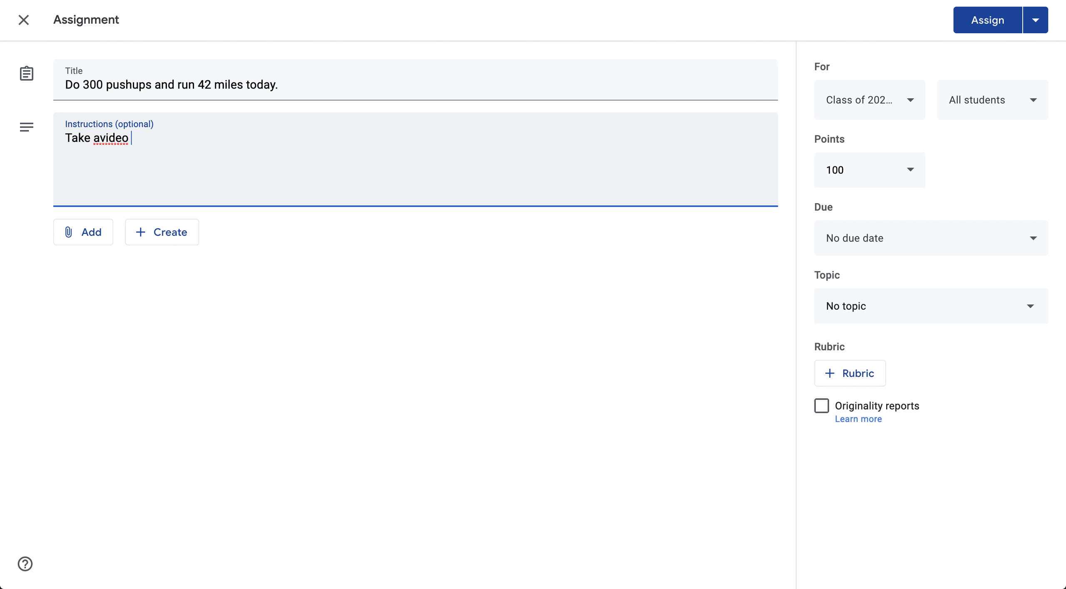
text( of you runbning dueing lik)
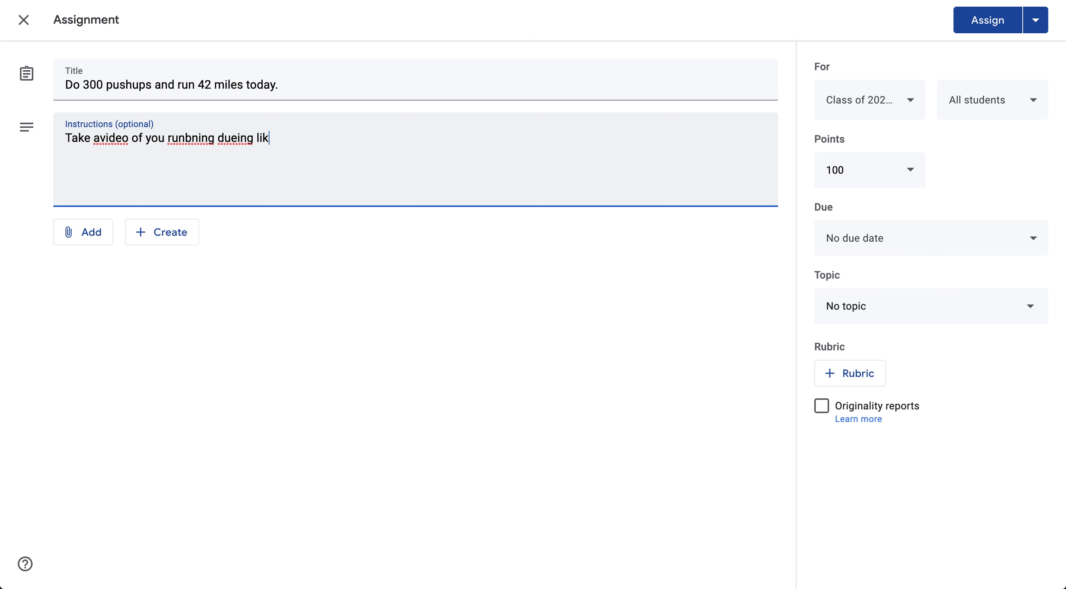
key(BackSpace)
key(BackSpace)
key(BackSpace)
text(mile 40.)
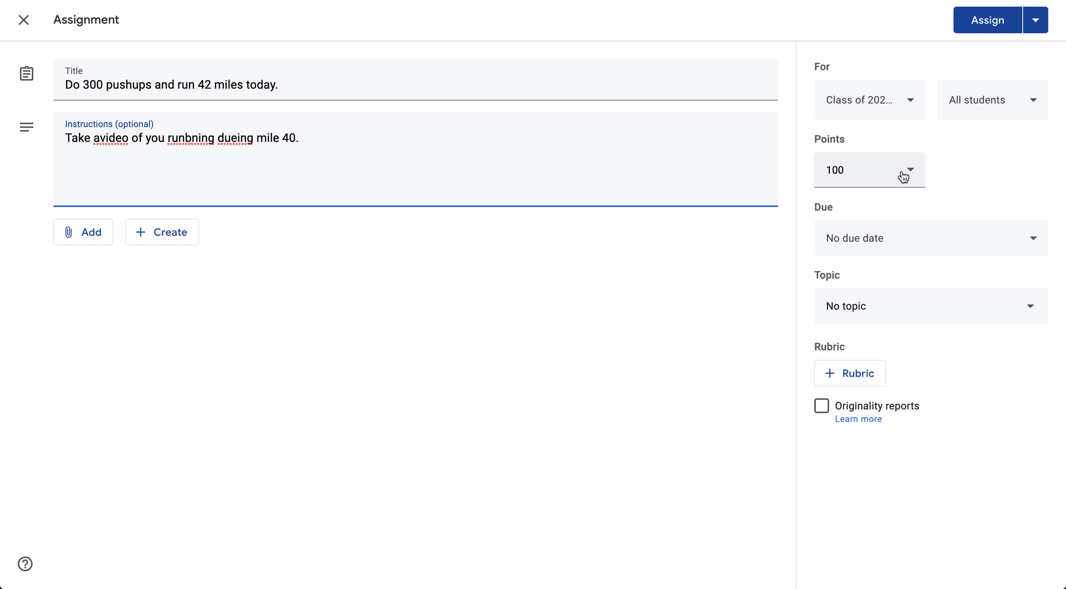
Set the assignment's due date to Mar 12, 2020 at 8:00 PM
click(828, 238)
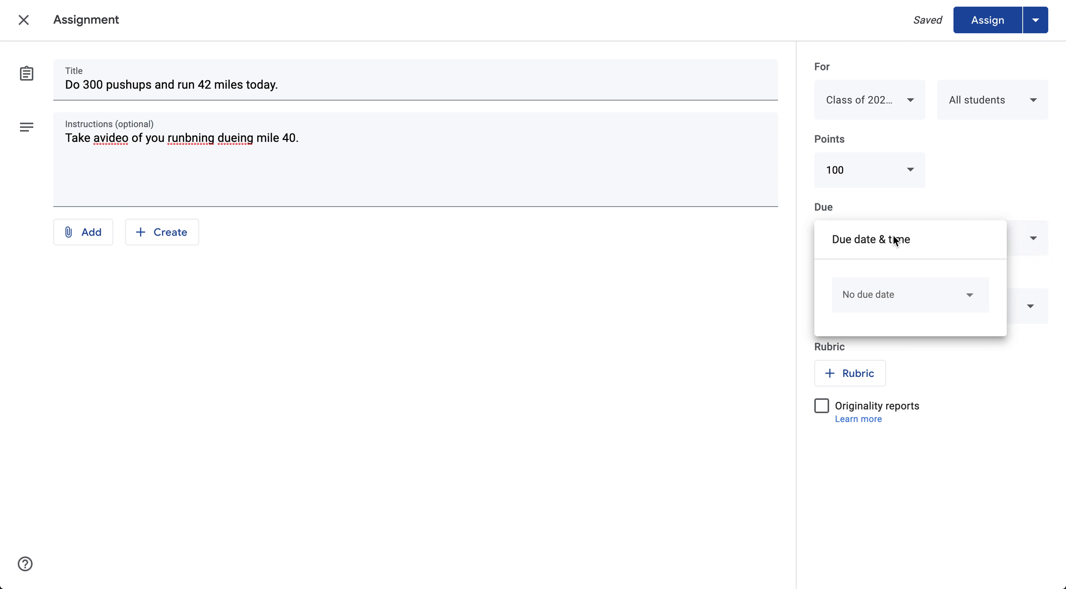
click(942, 294)
click(939, 389)
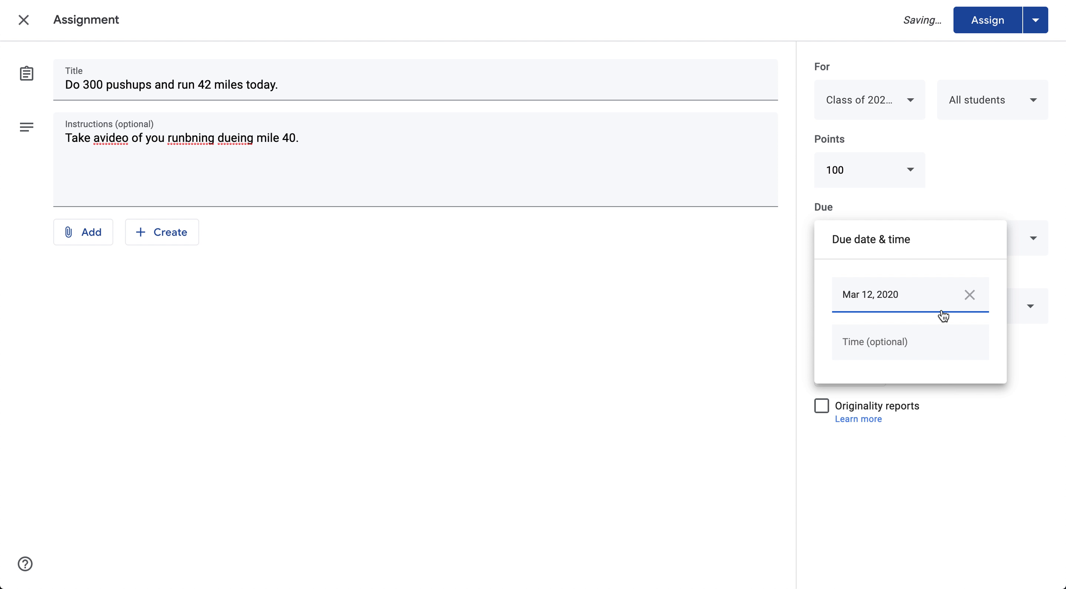
click(909, 338)
text(8)
key(Tab)
click(981, 179)
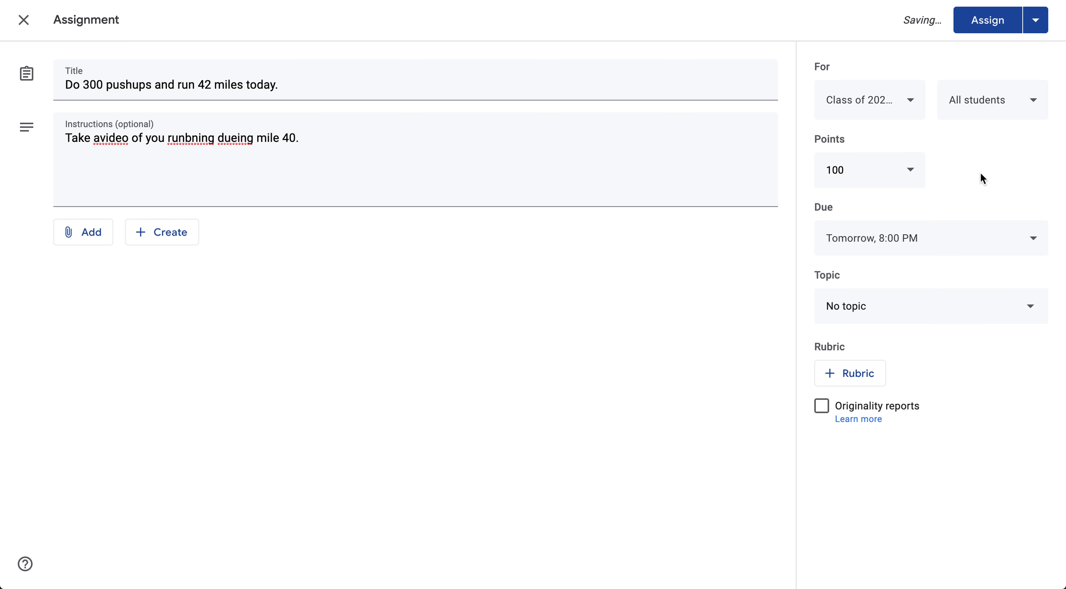
Add Class of 2020 to the classes receiving the assignment and remove it again, keeping Class of 2022 only
click(877, 107)
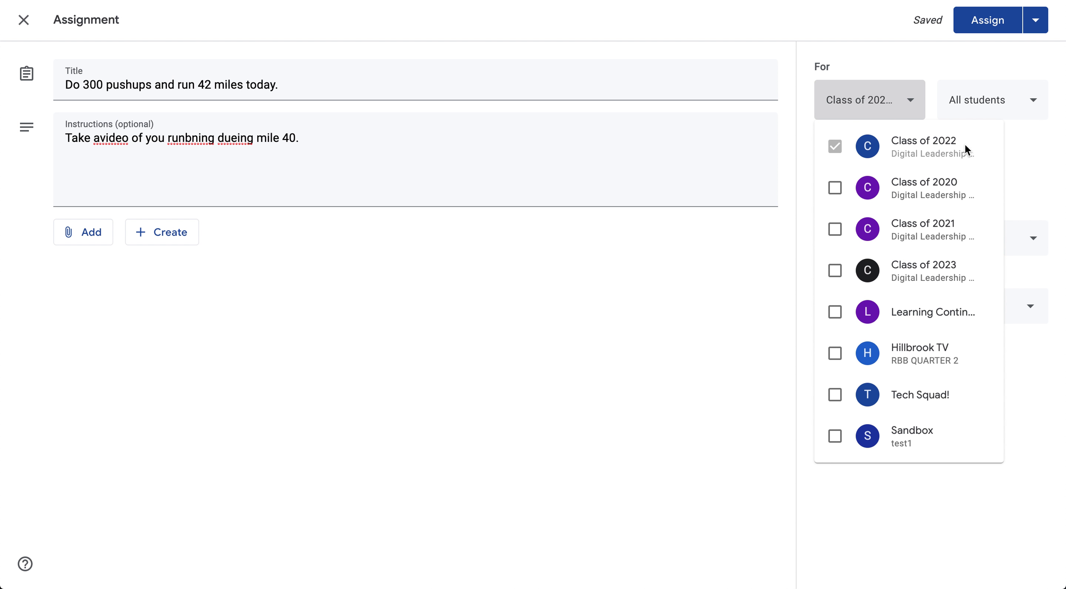
click(835, 188)
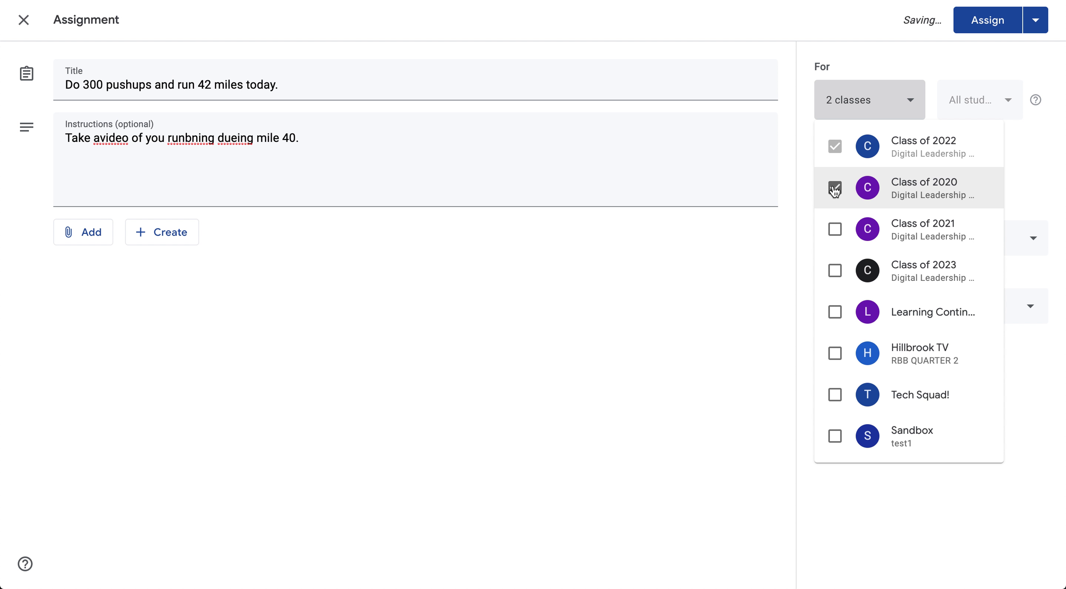
click(835, 188)
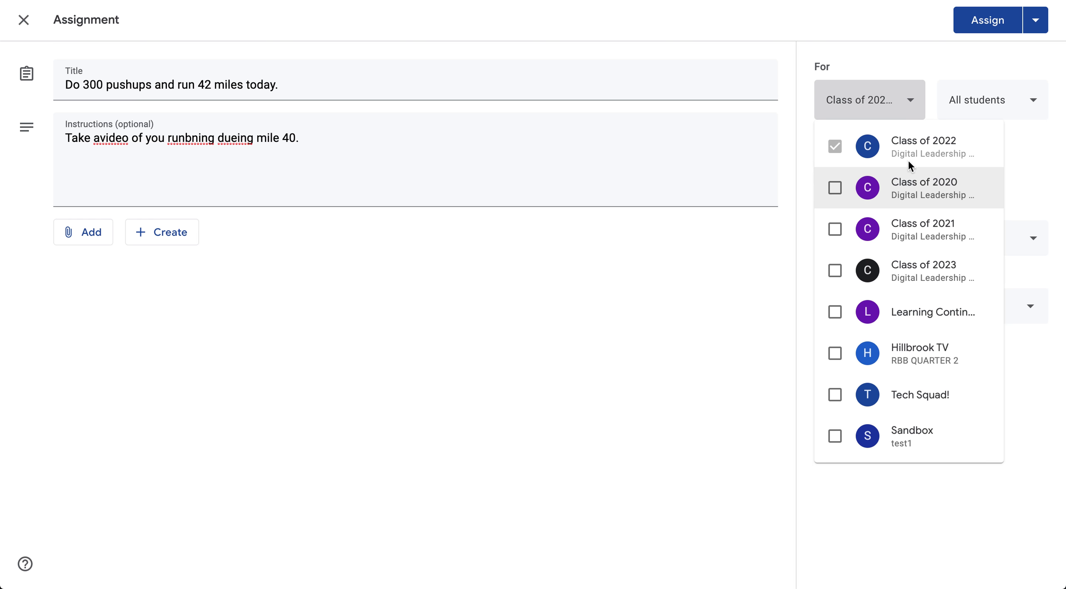
click(1018, 209)
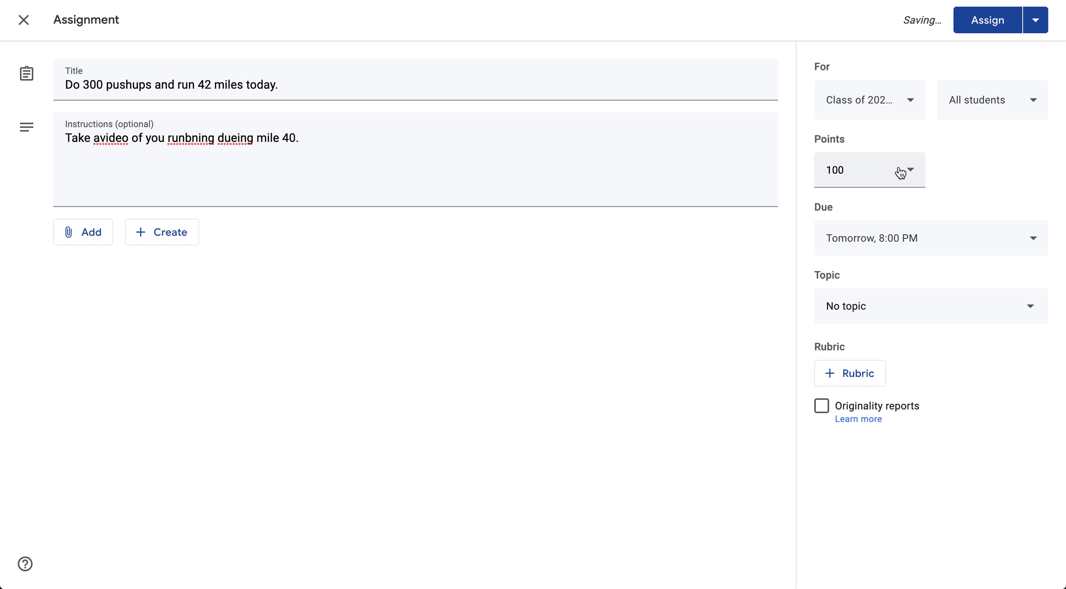
Correct the misspelled word "dueing" to "during" in the assignment instructions
double_click(240, 139)
text(during)
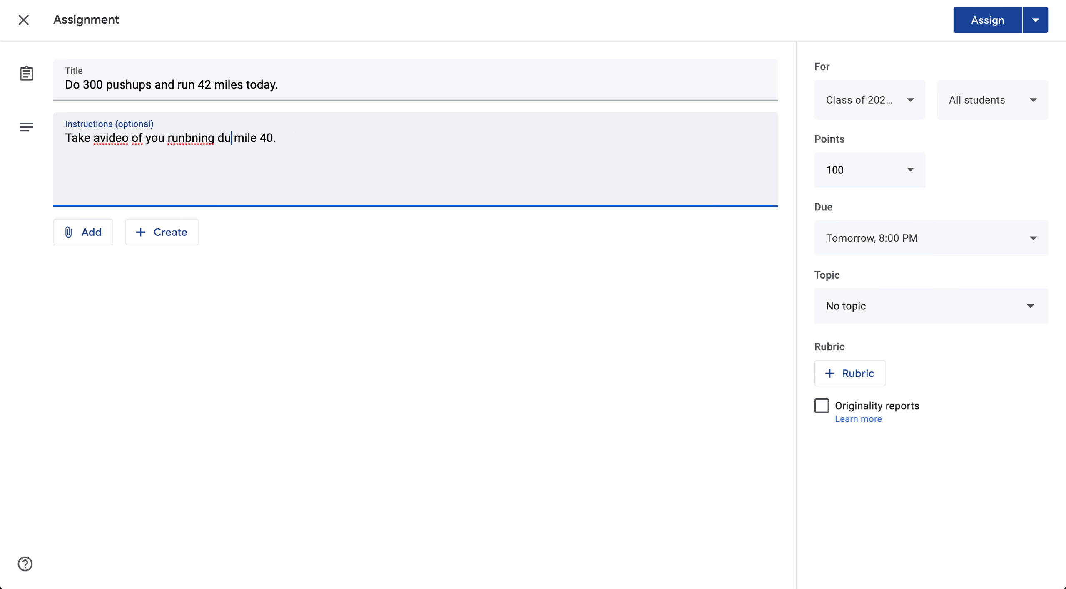
click(1021, 161)
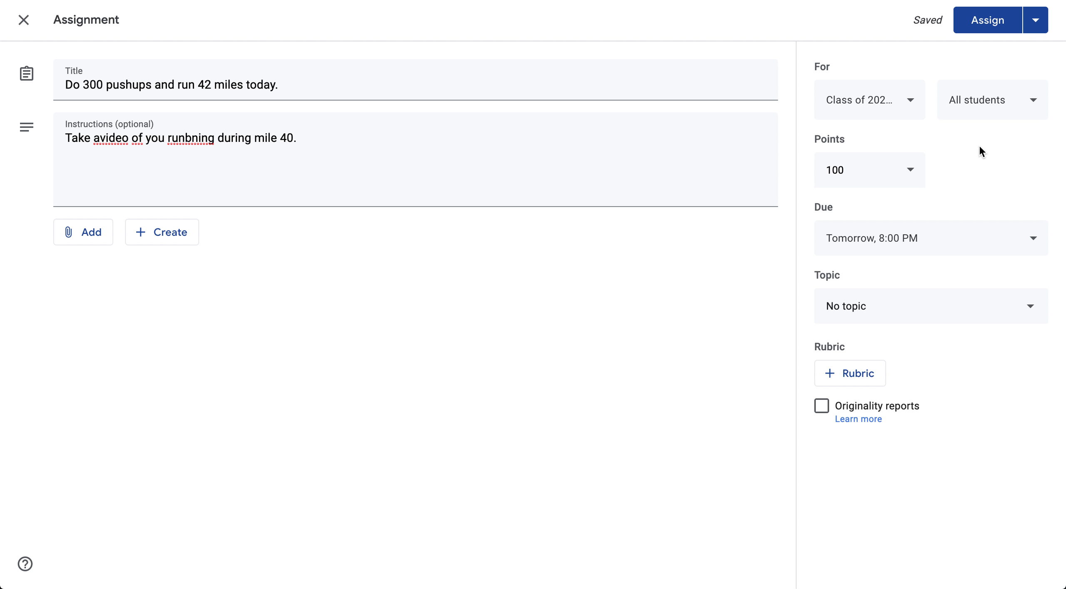
Try to schedule the assignment for Mar 13, 2020 at 7:55, and cancel the scheduling
click(1036, 24)
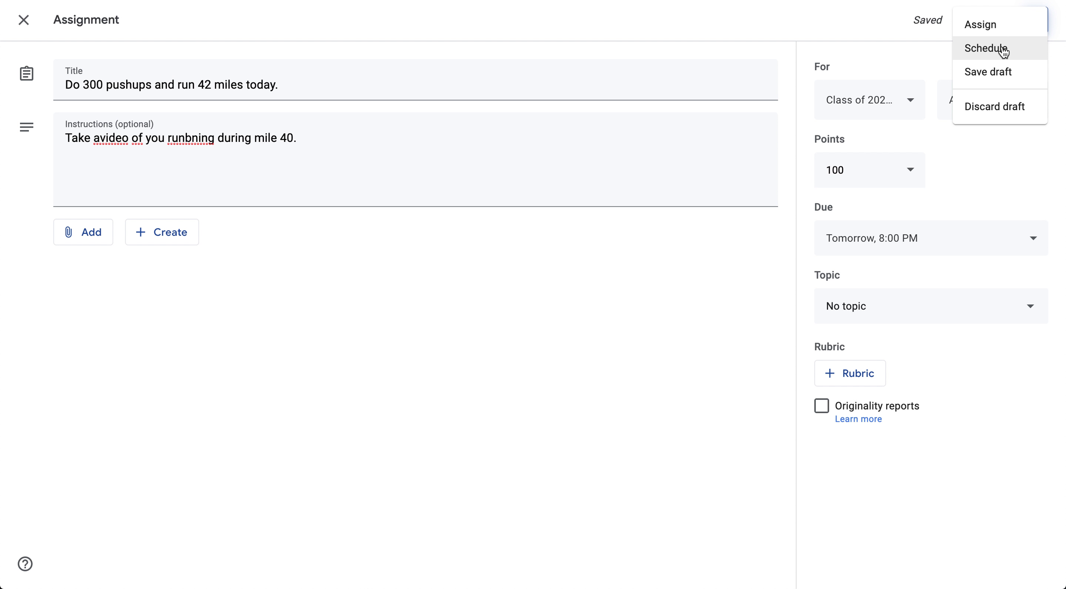
click(1016, 50)
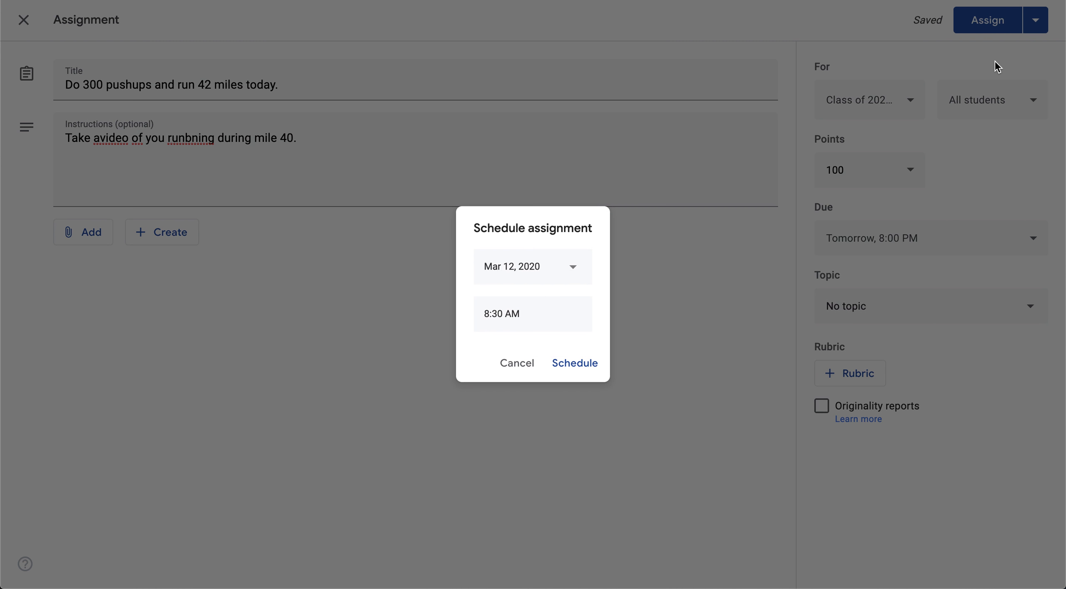
click(532, 269)
click(604, 366)
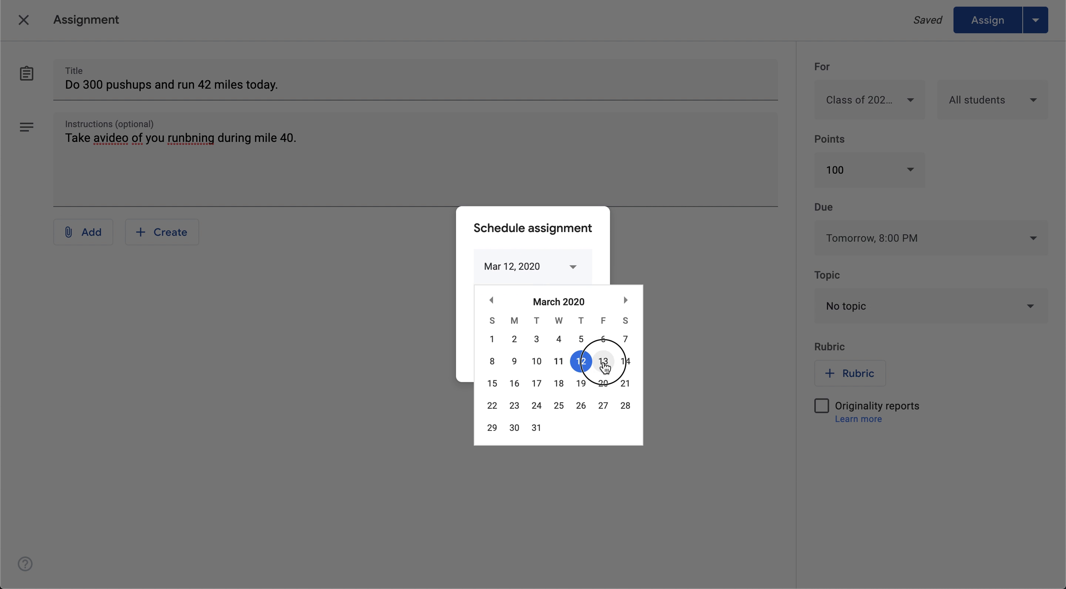
click(525, 312)
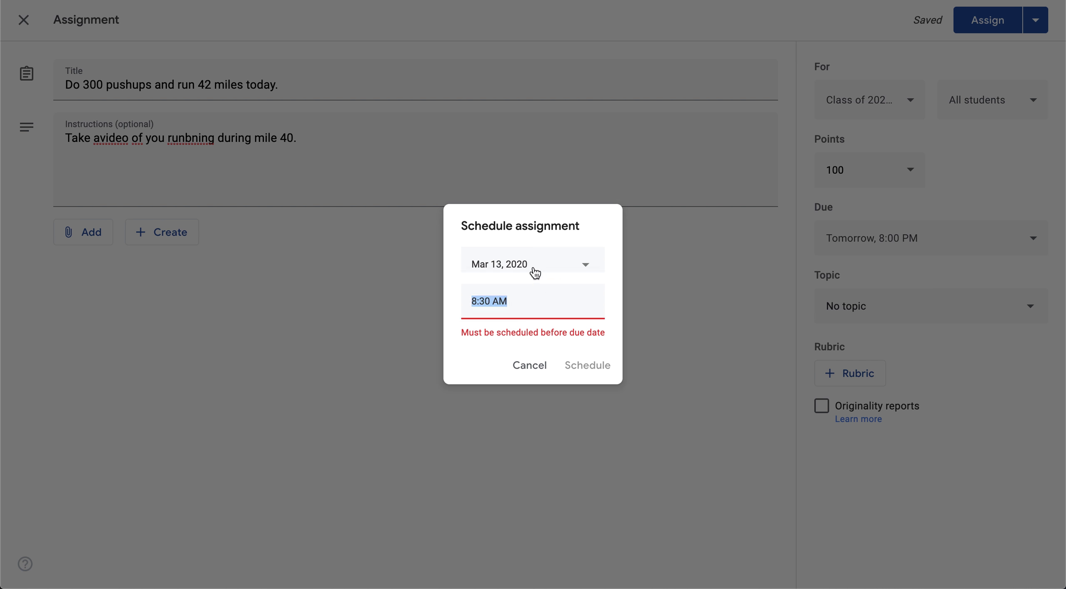
text(755)
key(Tab)
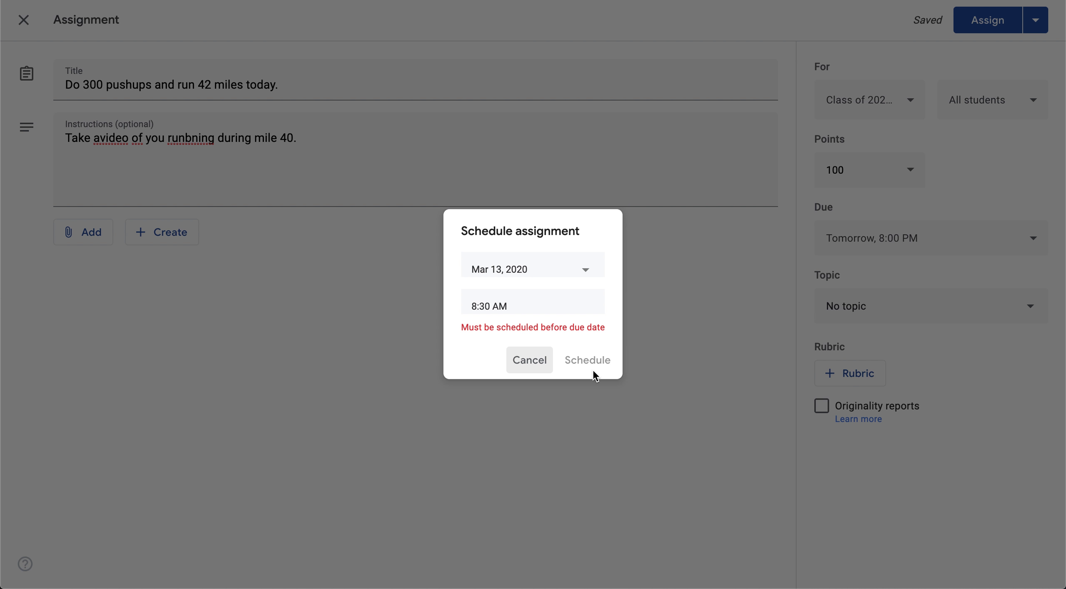
click(542, 367)
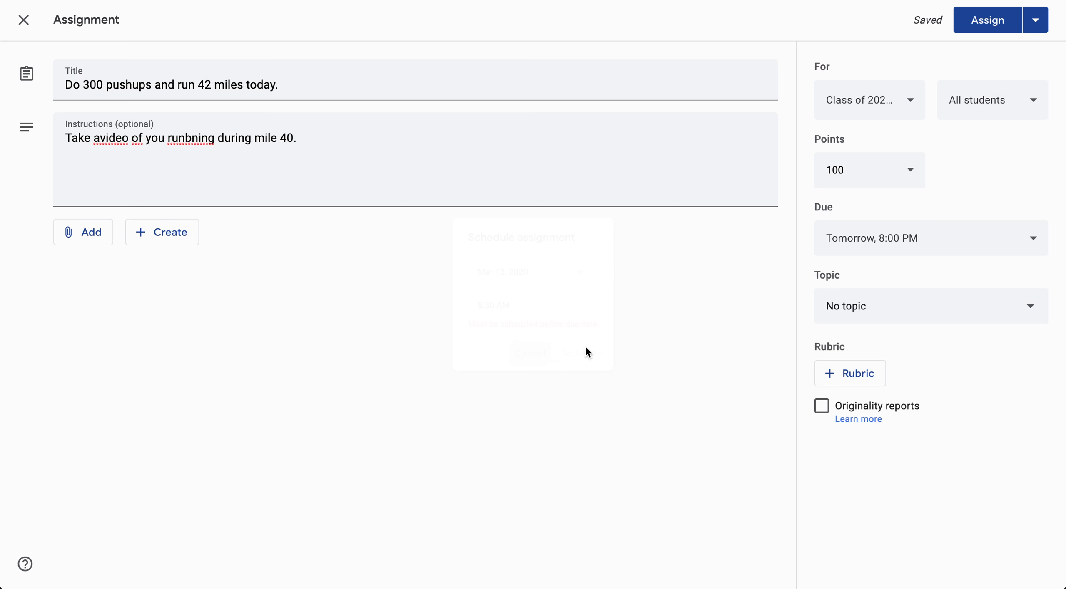
Change the assignment's due date to Mar 16, 2020
click(872, 238)
click(899, 291)
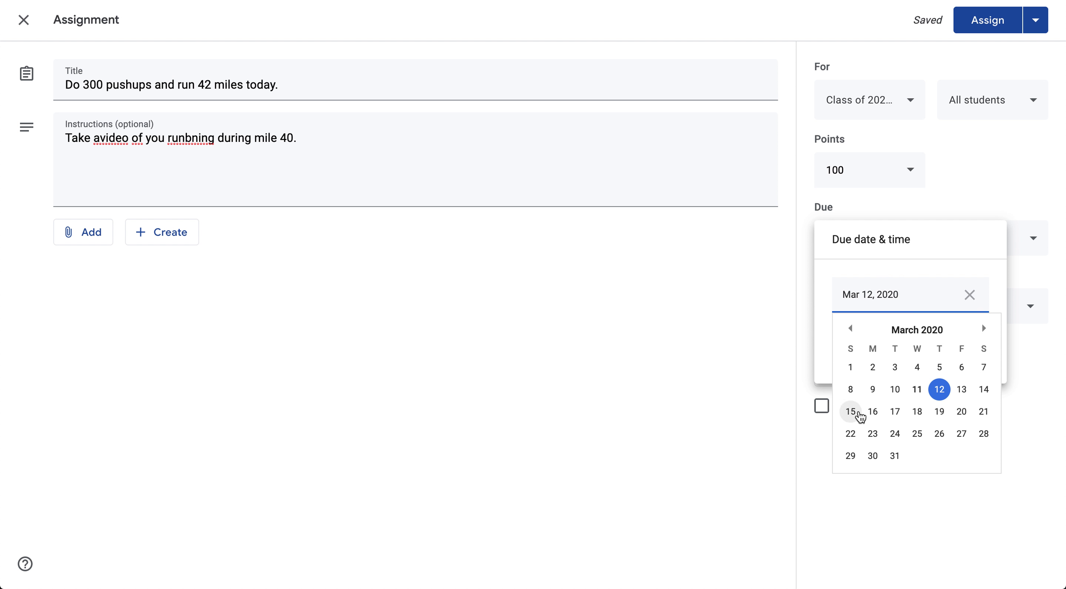
click(872, 411)
click(962, 204)
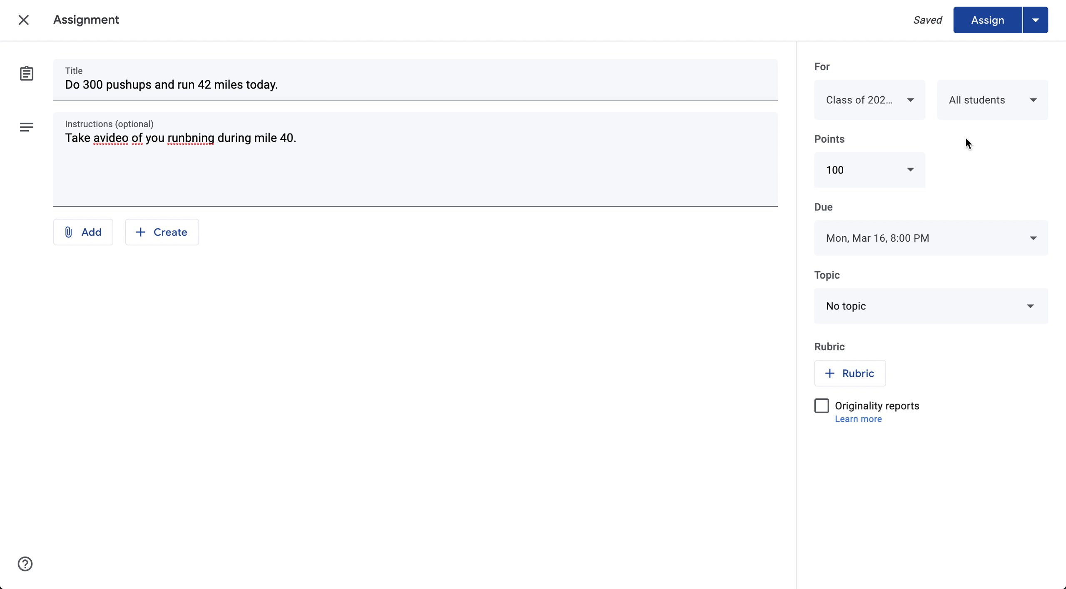
Start scheduling the assignment and set its posting date to Mar 16, 2020
click(1034, 38)
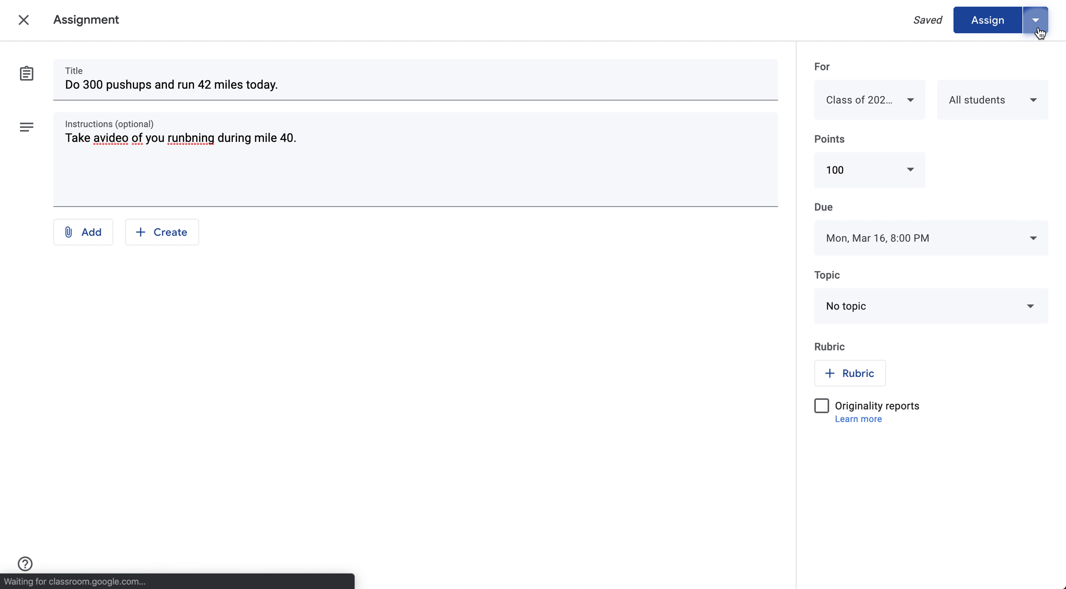
click(1001, 49)
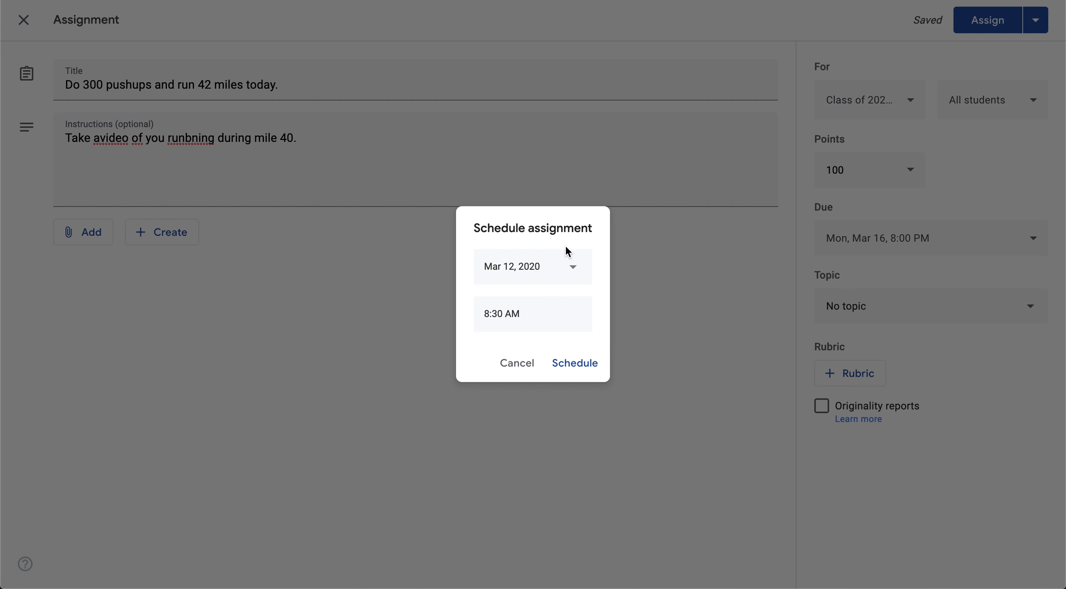
click(536, 268)
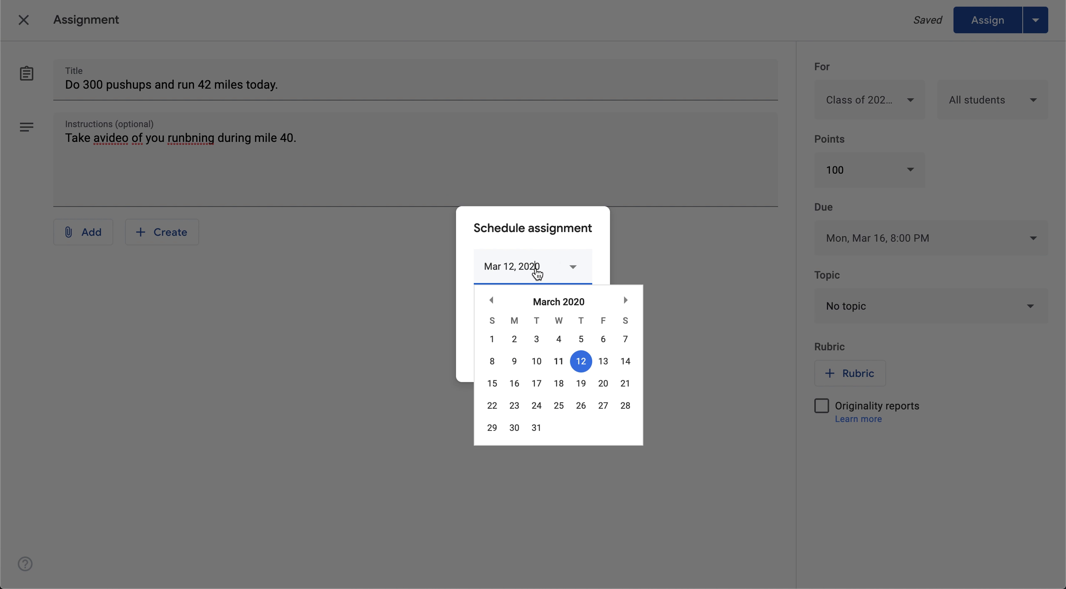
click(514, 383)
Set the posting time to 8:00 AM and schedule the assignment
click(517, 315)
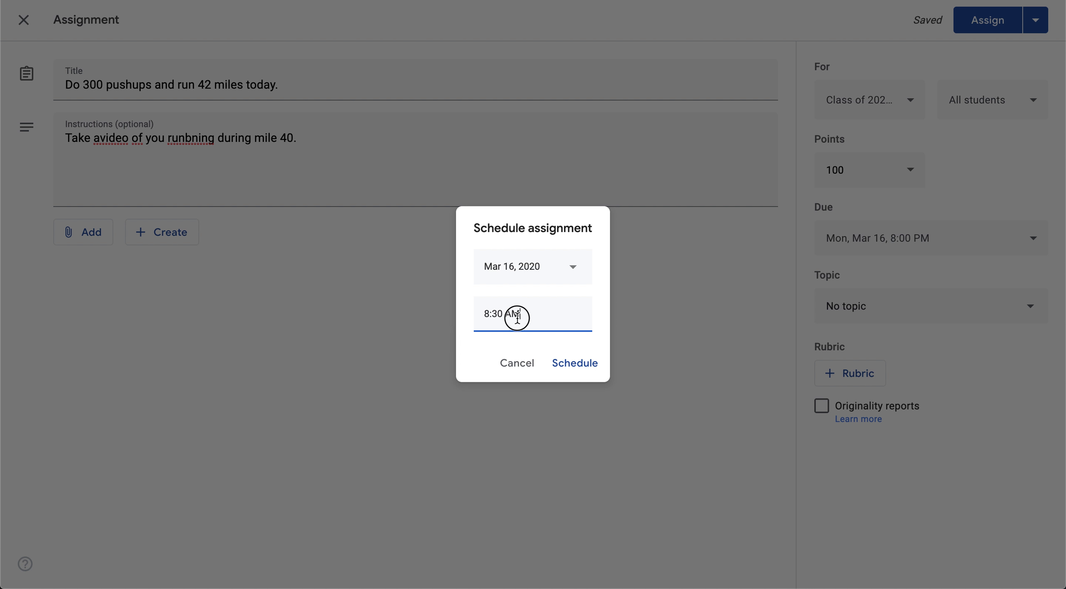
text(8:00 PM)
key(Tab)
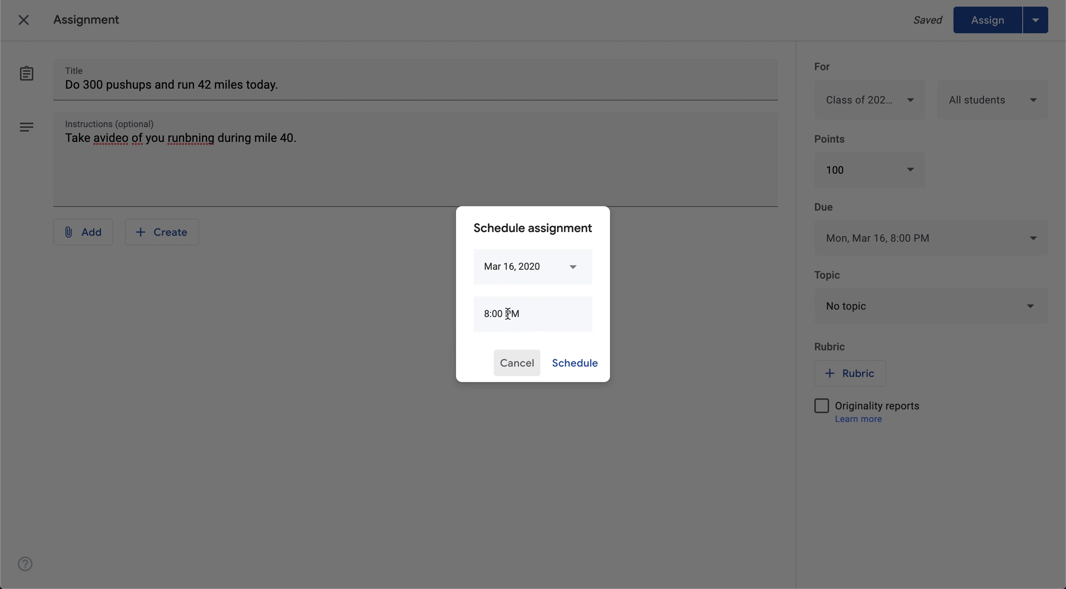
click(539, 312)
key(Tab)
click(526, 314)
key(BackSpace)
text(9)
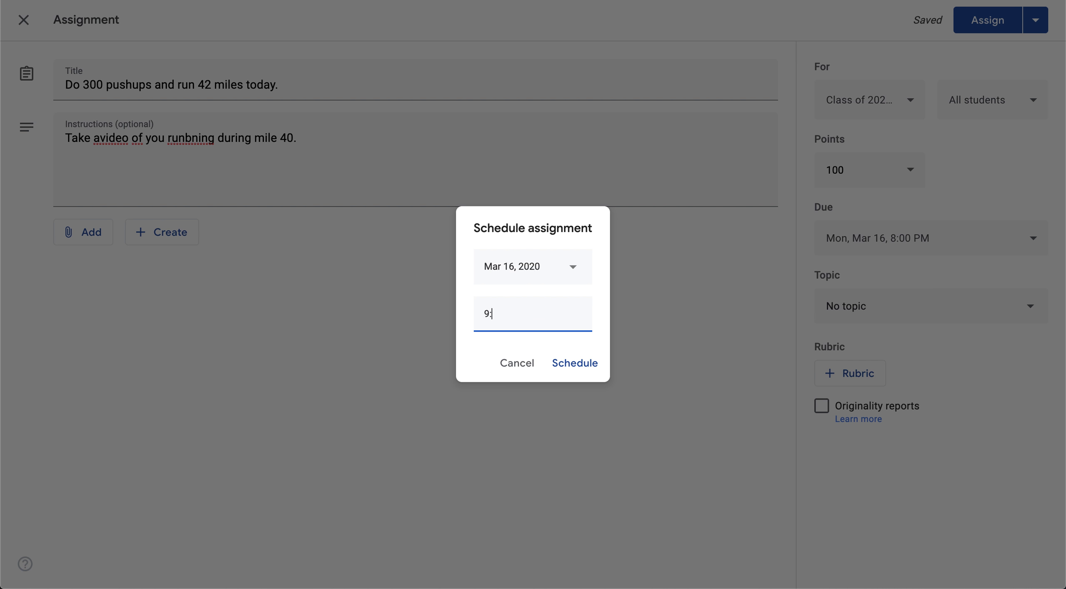
text(:0)
key(BackSpace)
key(BackSpace)
key(BackSpace)
text(8:00 am)
click(573, 363)
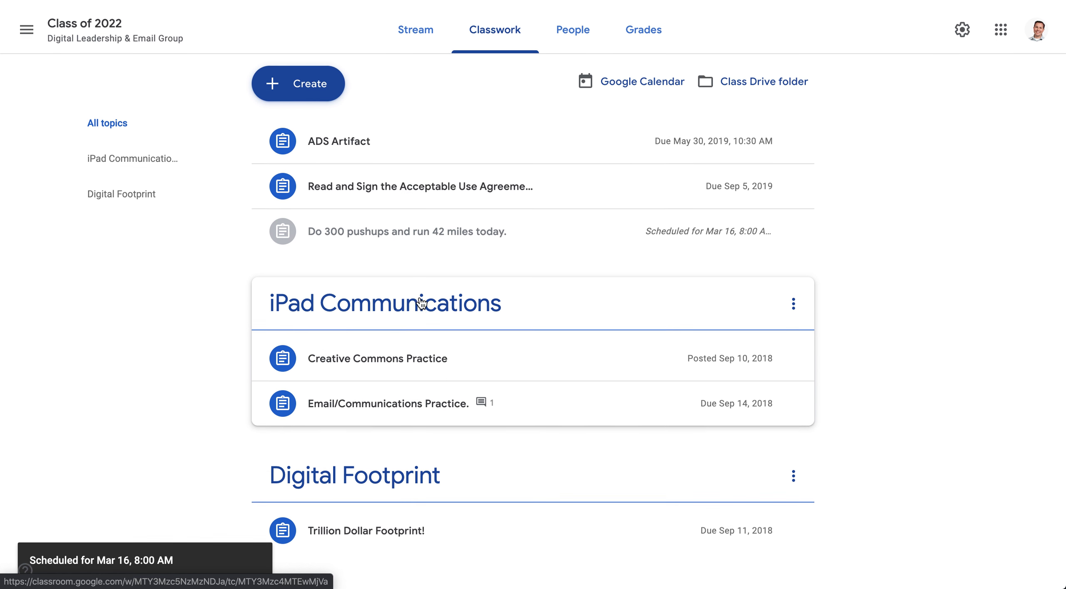
Look through the posts in the Class of 2022 stream
click(421, 25)
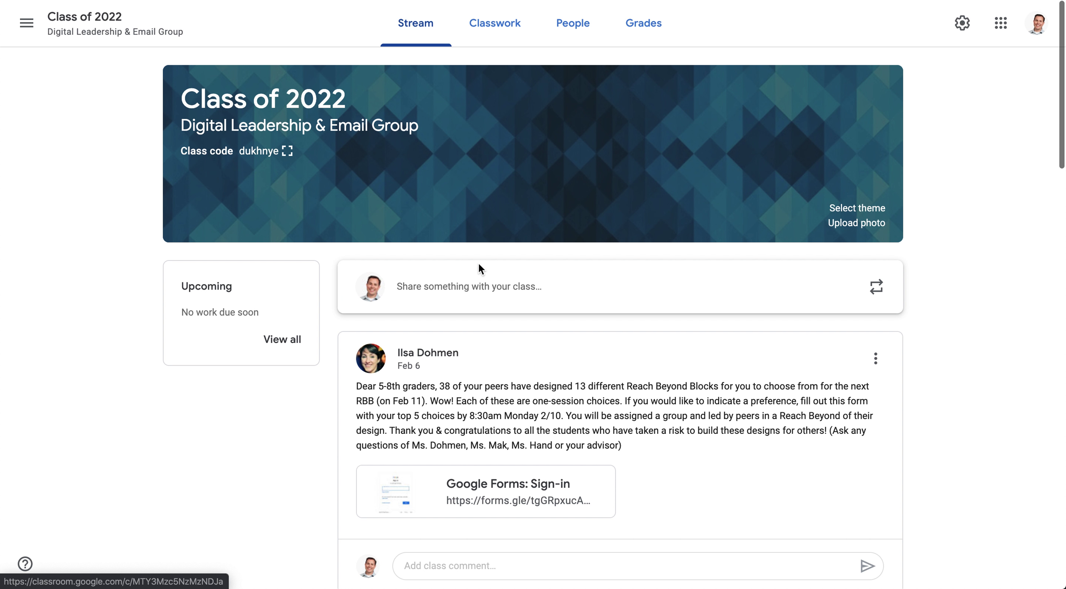
scroll(509, 411, down, 6)
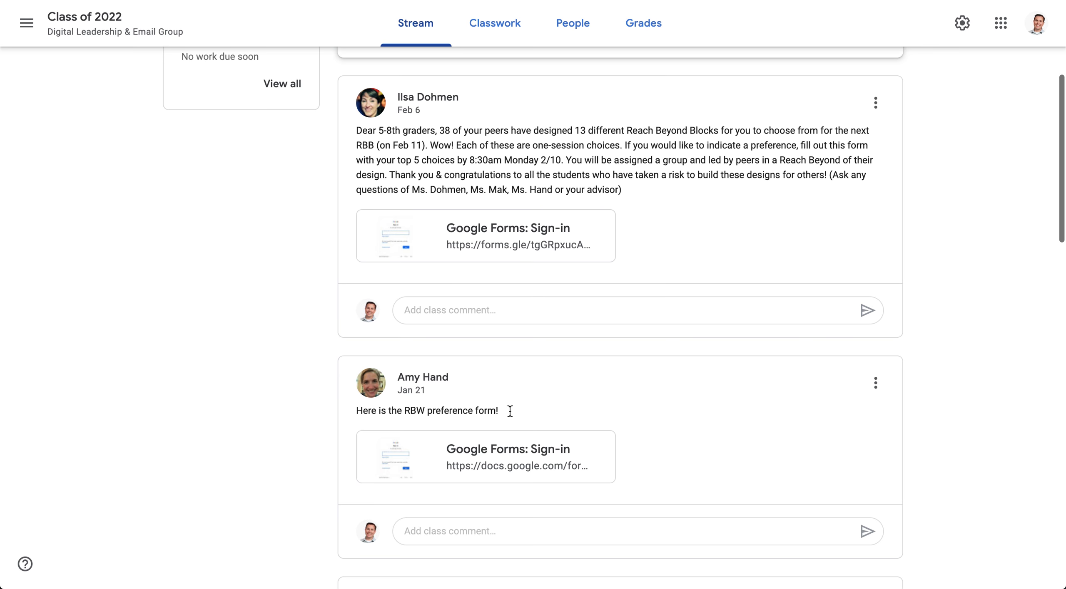
scroll(532, 368, up, 6)
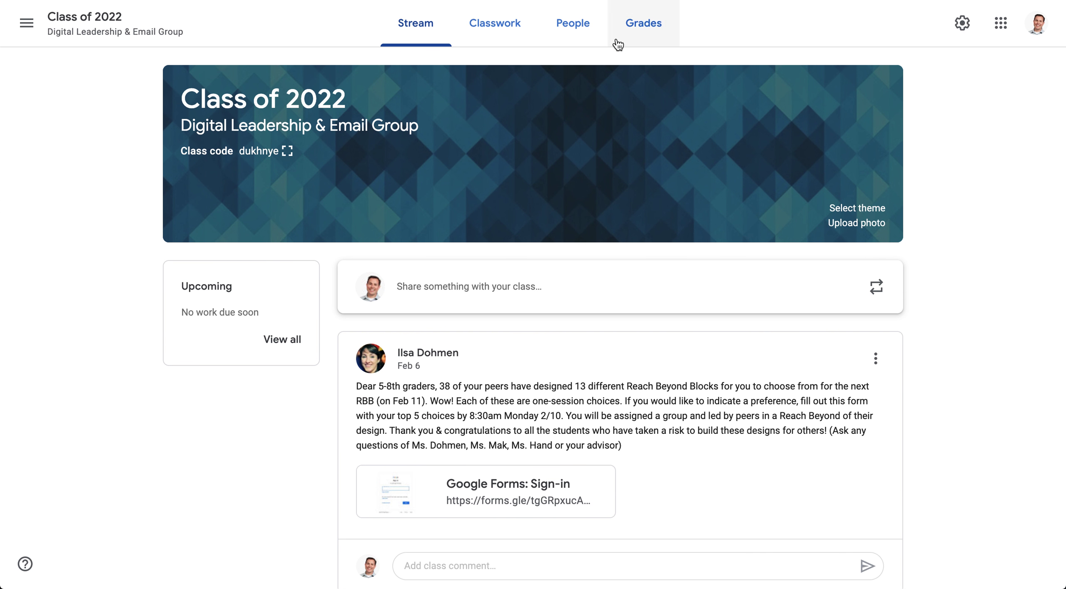
Start a new classwork question, try the Multiple choice answer type, switch back to Short answer, and close the question unsaved
click(494, 28)
click(317, 90)
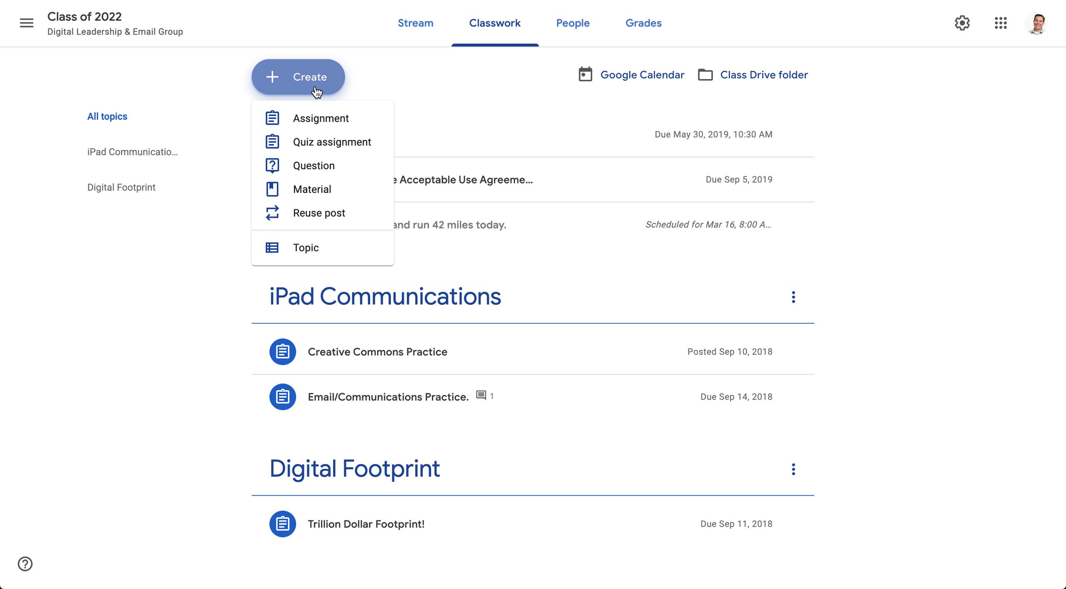
click(315, 172)
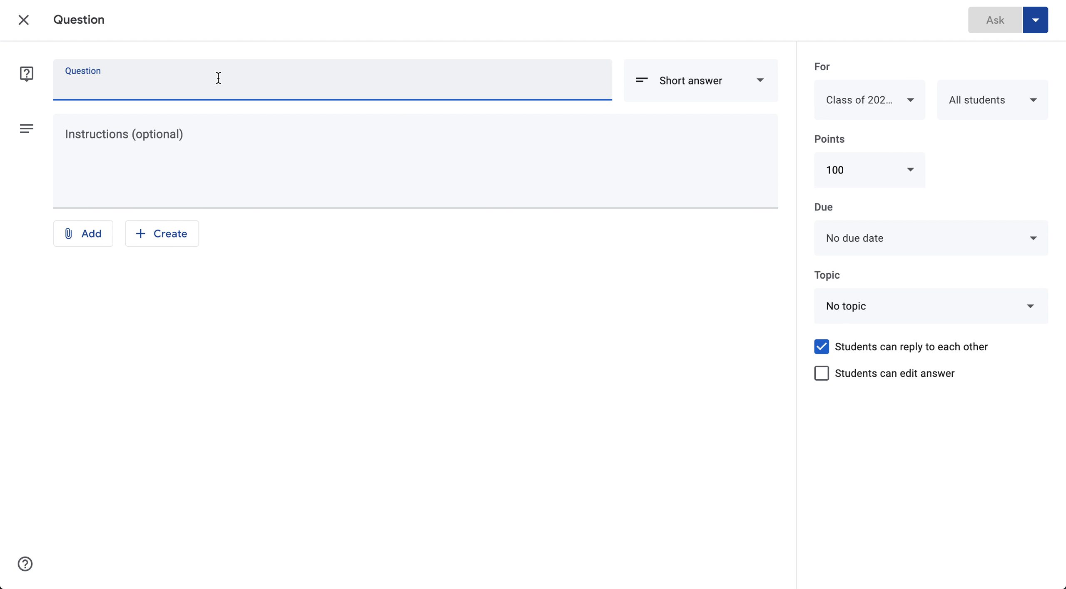
click(704, 85)
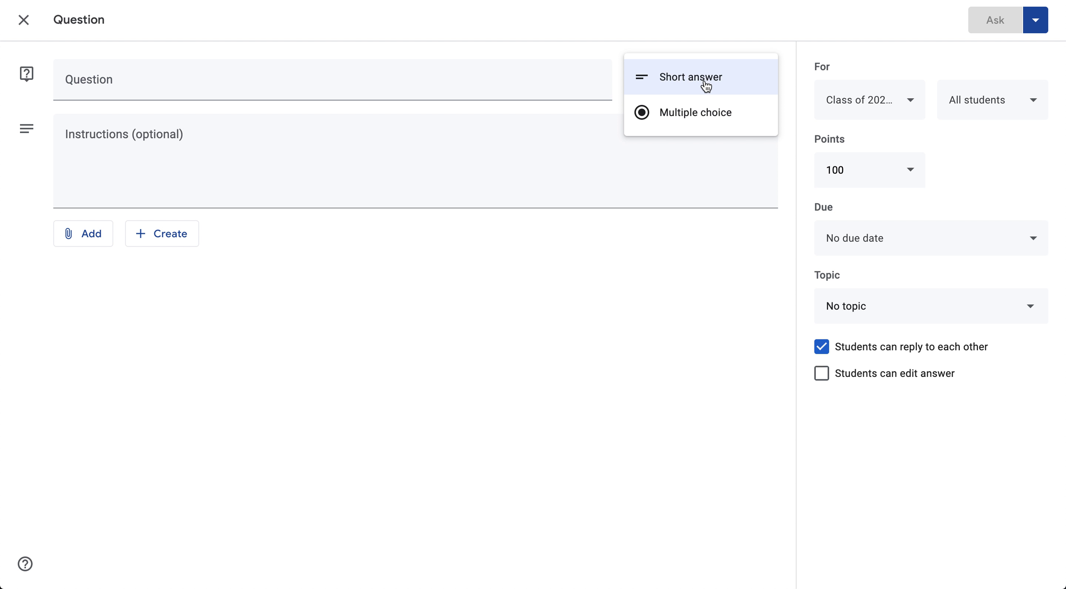
click(686, 120)
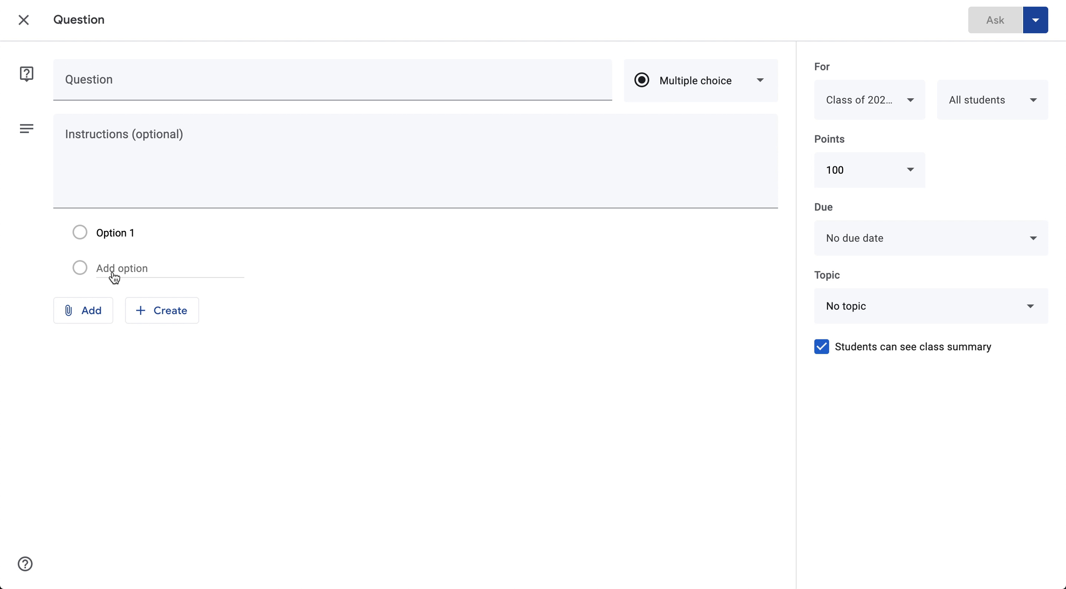
click(707, 89)
click(681, 44)
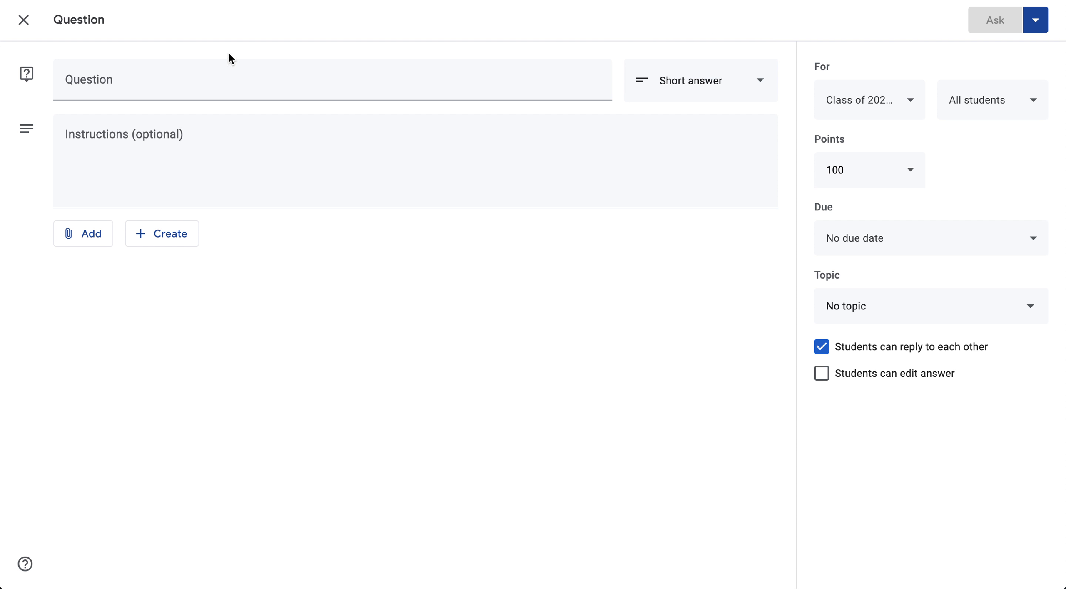
click(24, 21)
Go to the Class of 2023's classwork and add its class calendar to Google Calendar
click(23, 21)
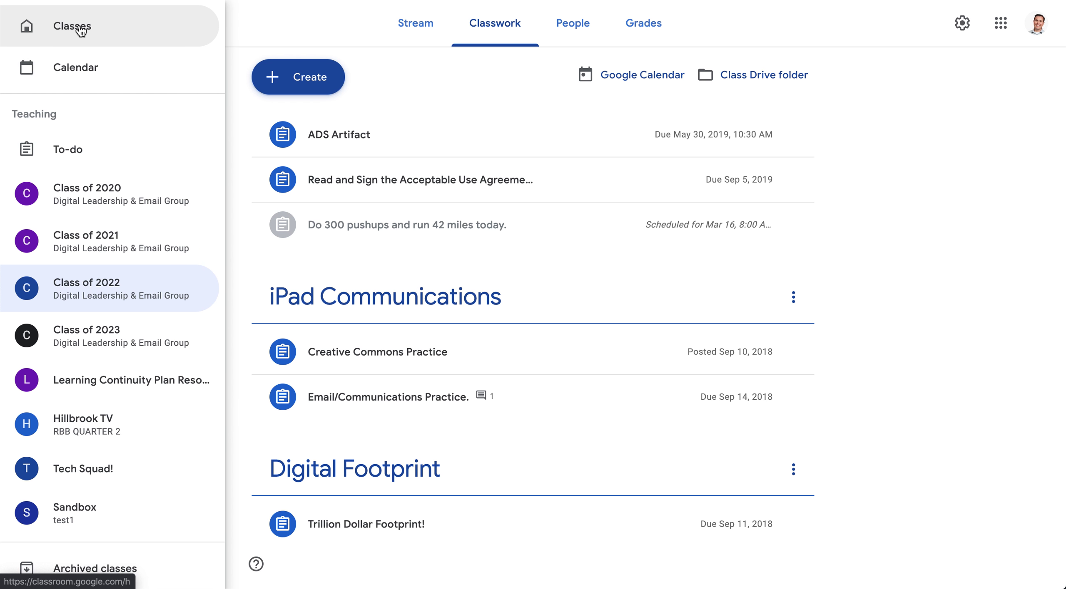
click(81, 30)
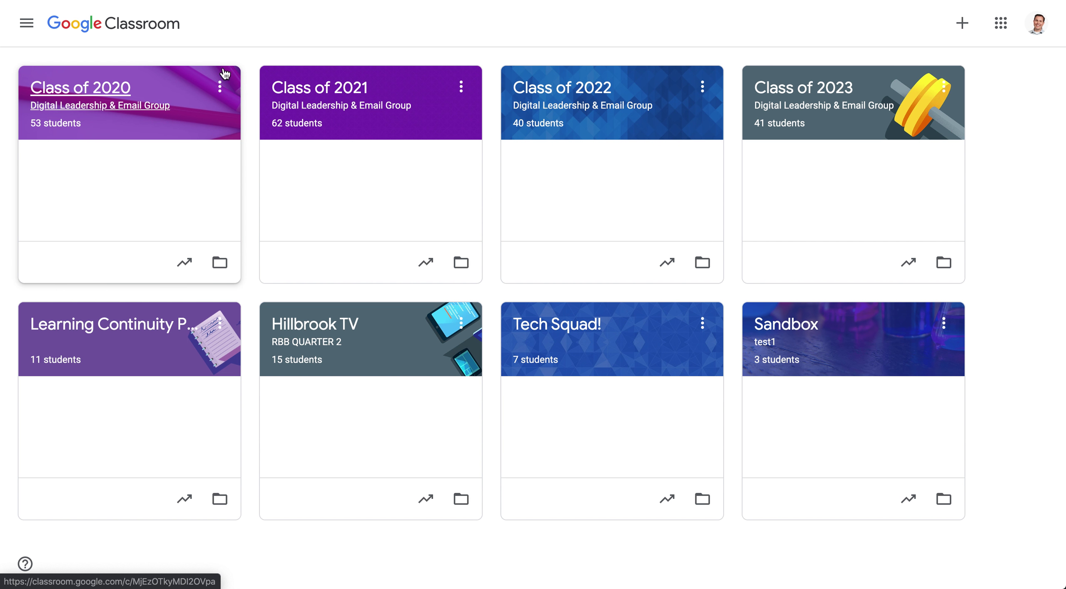
click(803, 94)
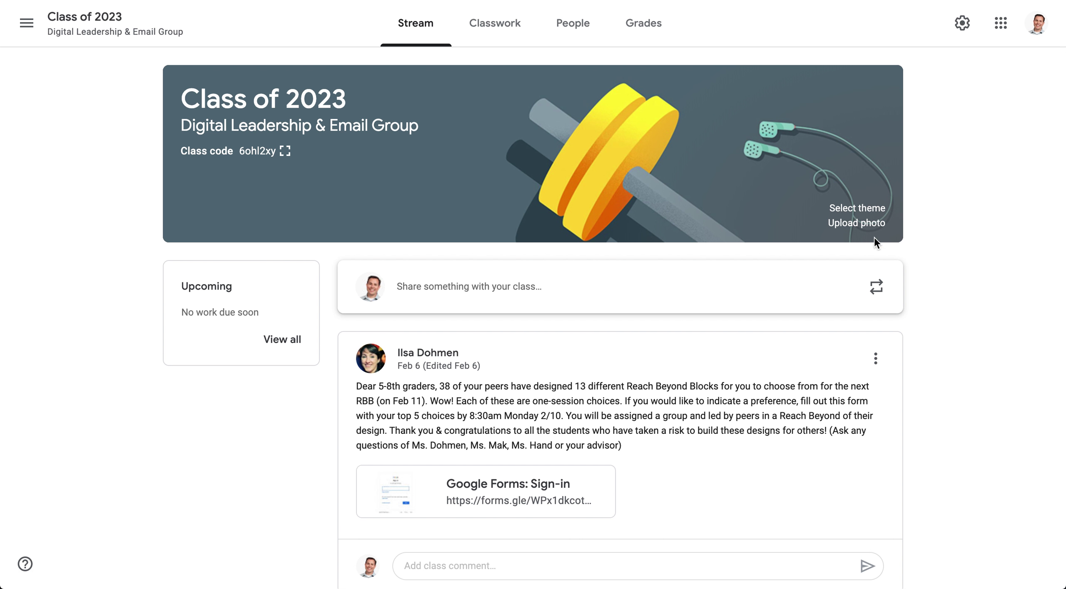
click(510, 33)
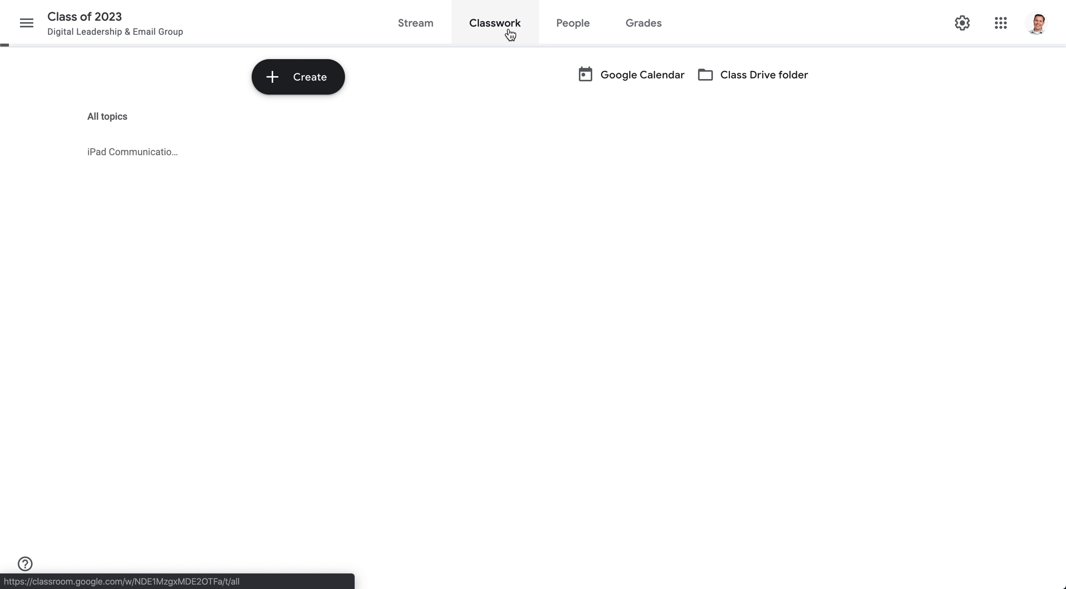
click(628, 81)
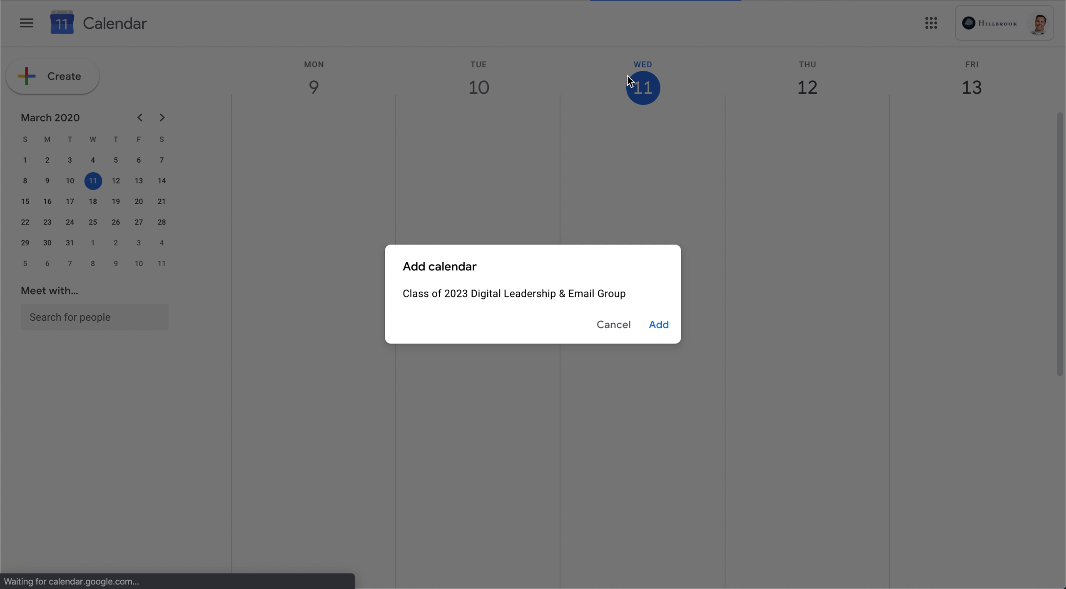
click(658, 326)
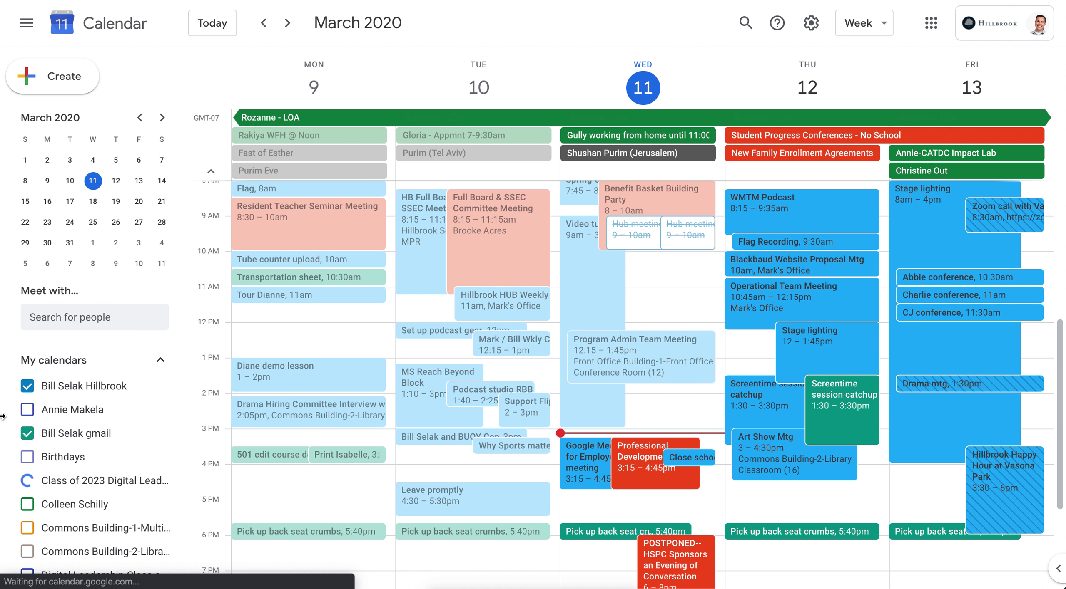
Hide the teacher's two checked personal calendars and the Class of 2023 calendar from the week view
click(27, 386)
click(27, 433)
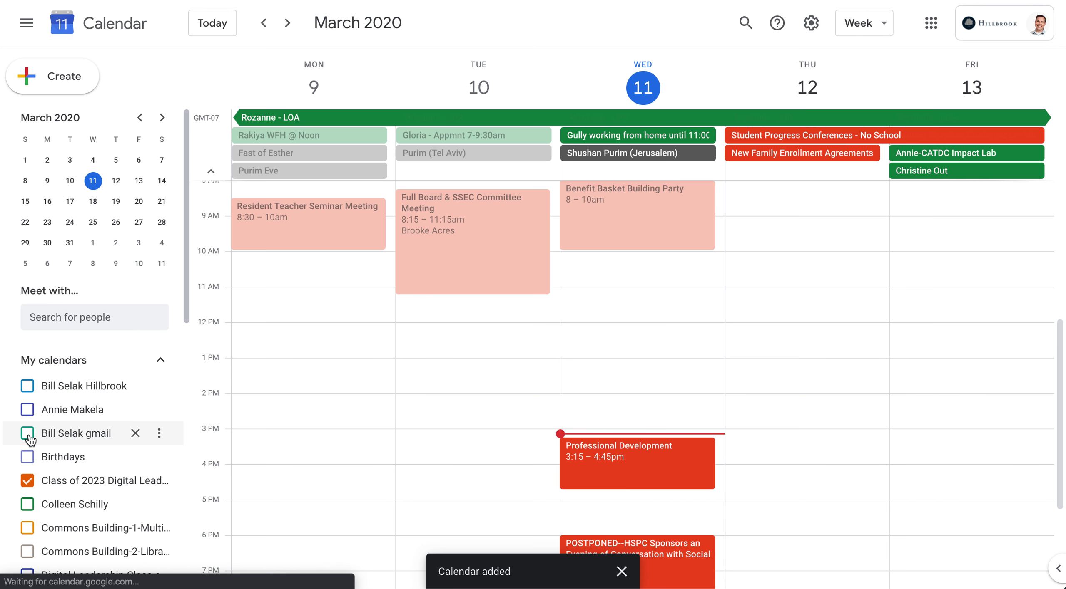
click(27, 481)
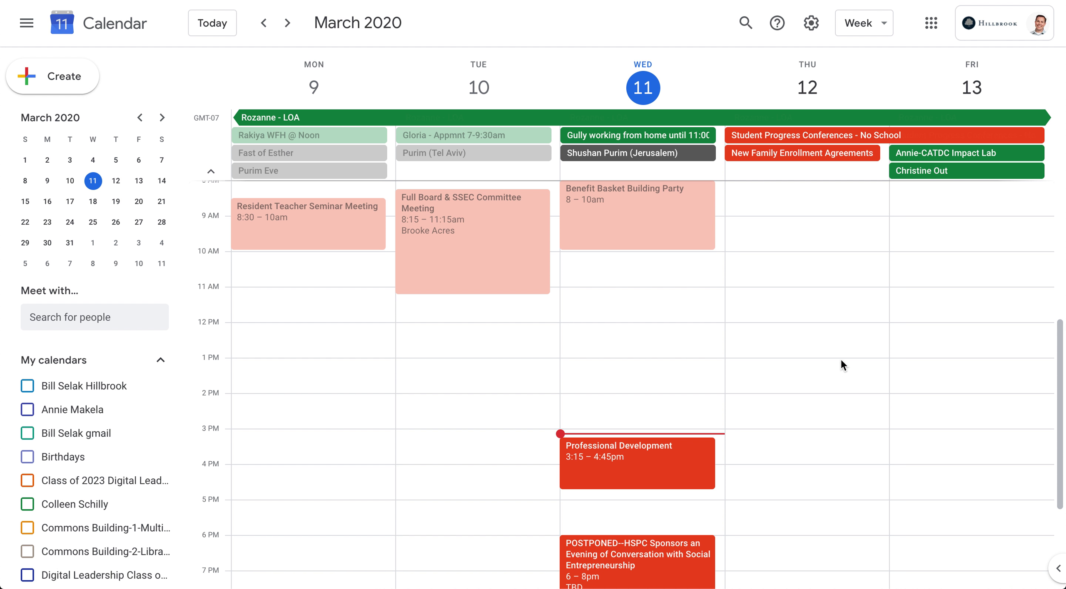
Start an event on Mar 12, 2020 from 3:00pm to 4:00pm in the Class of 2023 Digital Leadership & Email Group calendar
scroll(765, 379, down, 3)
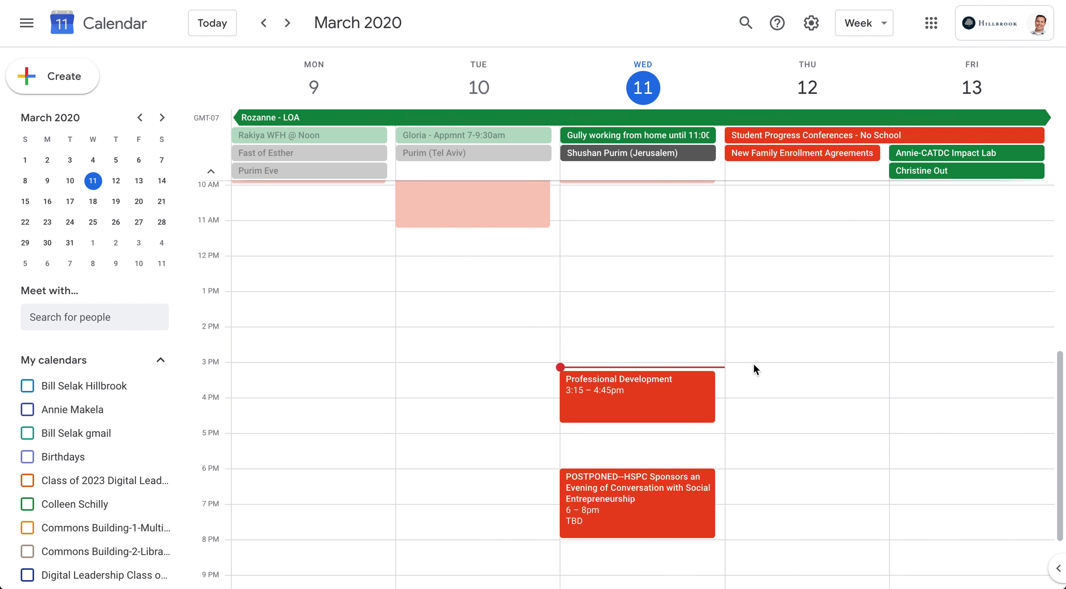
click(754, 395)
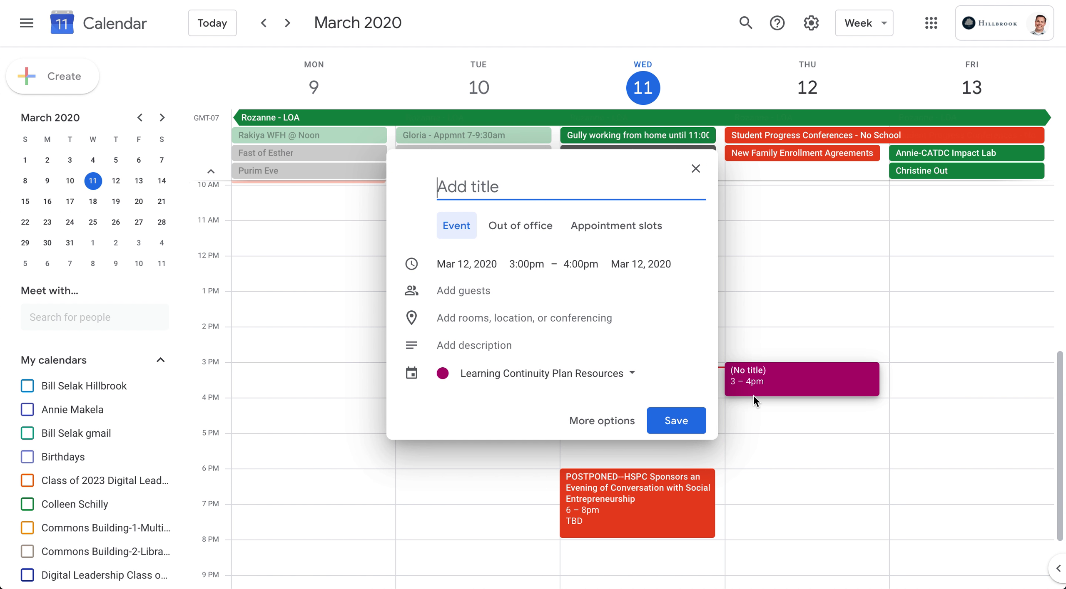
click(588, 382)
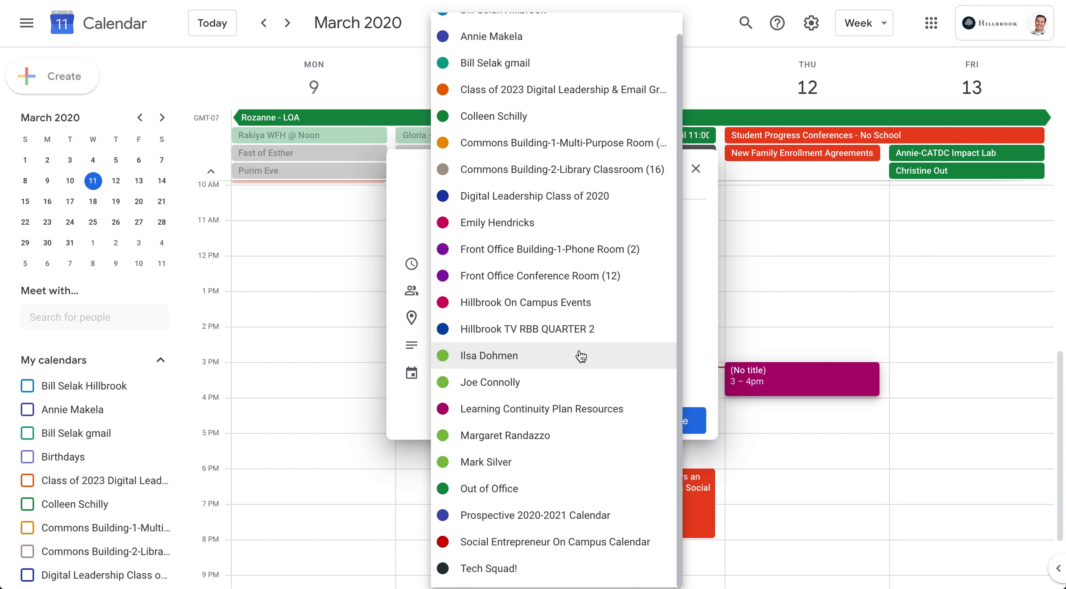
click(554, 90)
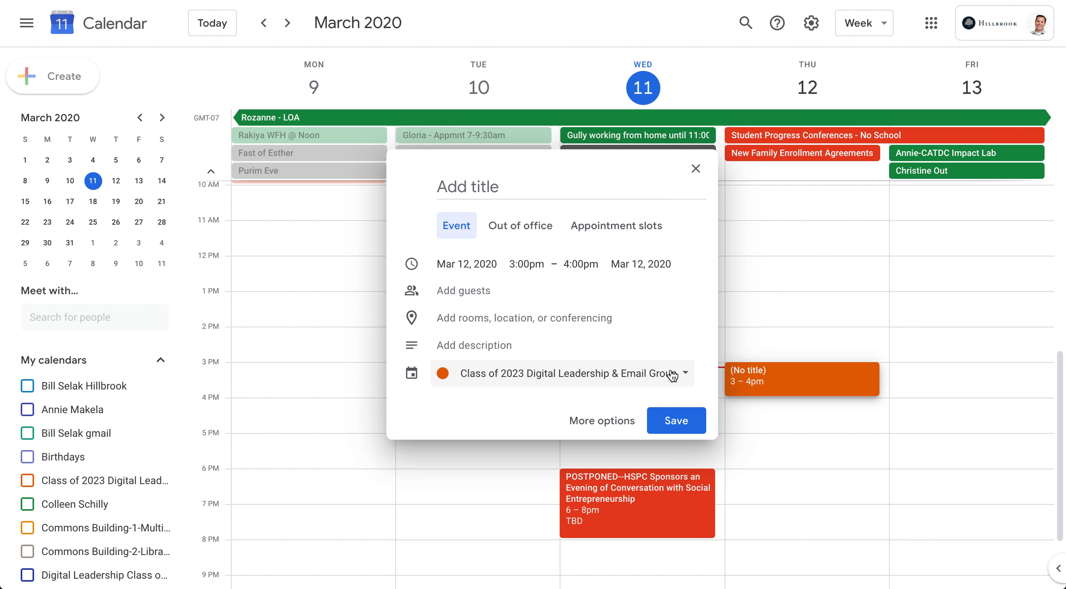
Title the new event "Mile 42 club meeting"
click(494, 186)
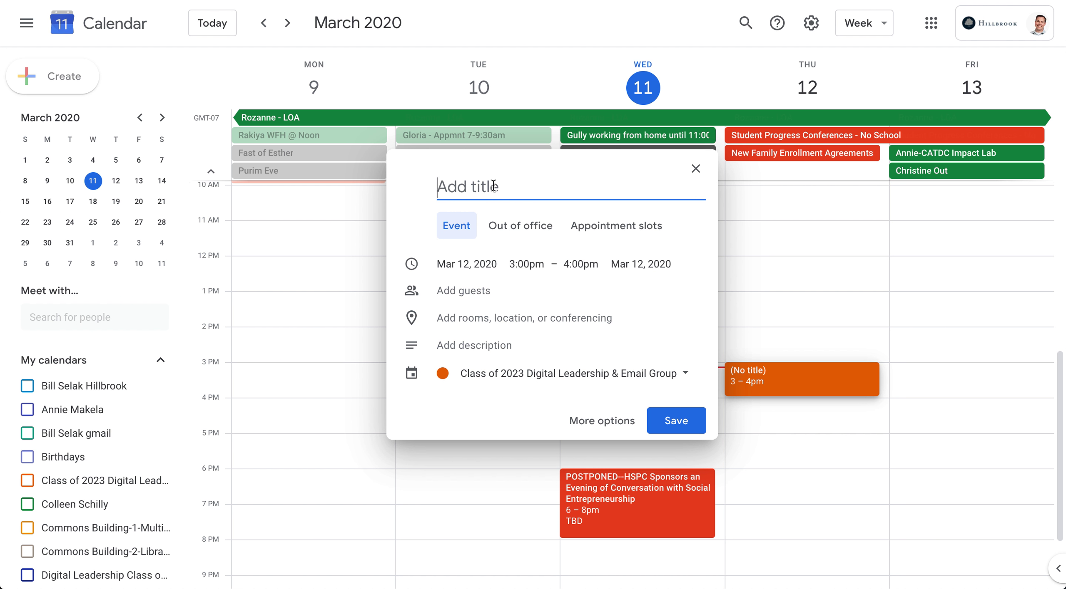
text(O)
key(BackSpace)
text(Mile)
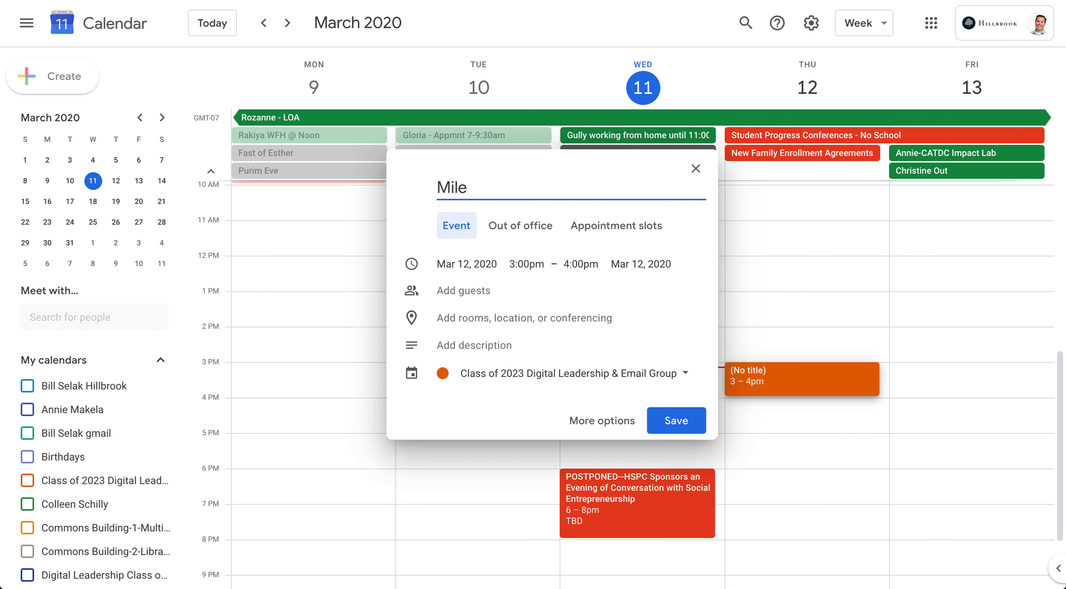
text( 42 club meeting)
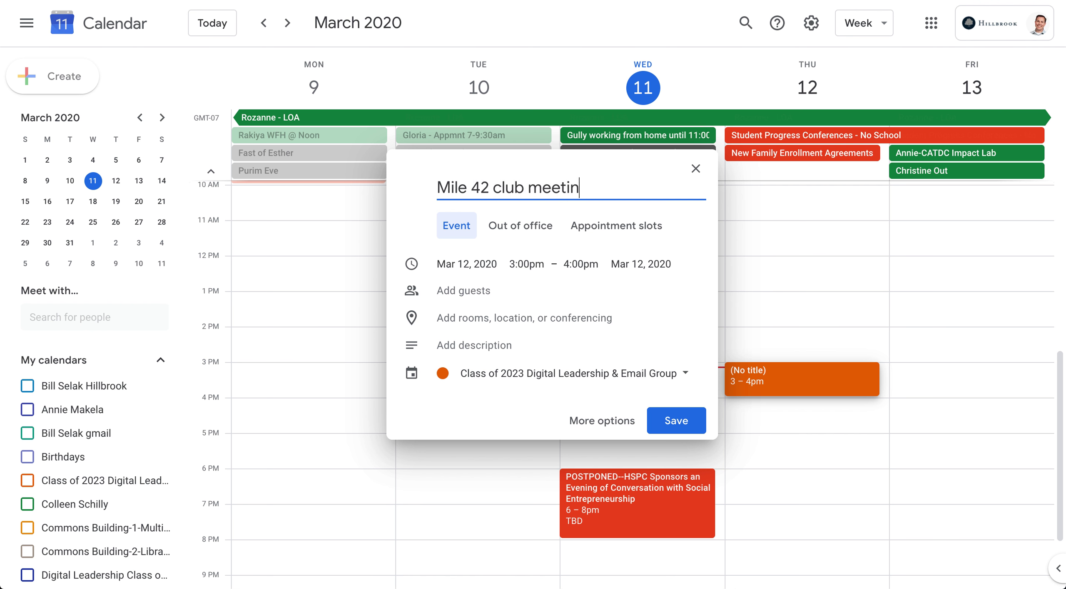
Add the Class of 2023 Digital Leadership group as guests of the Mile 42 club meeting
click(464, 287)
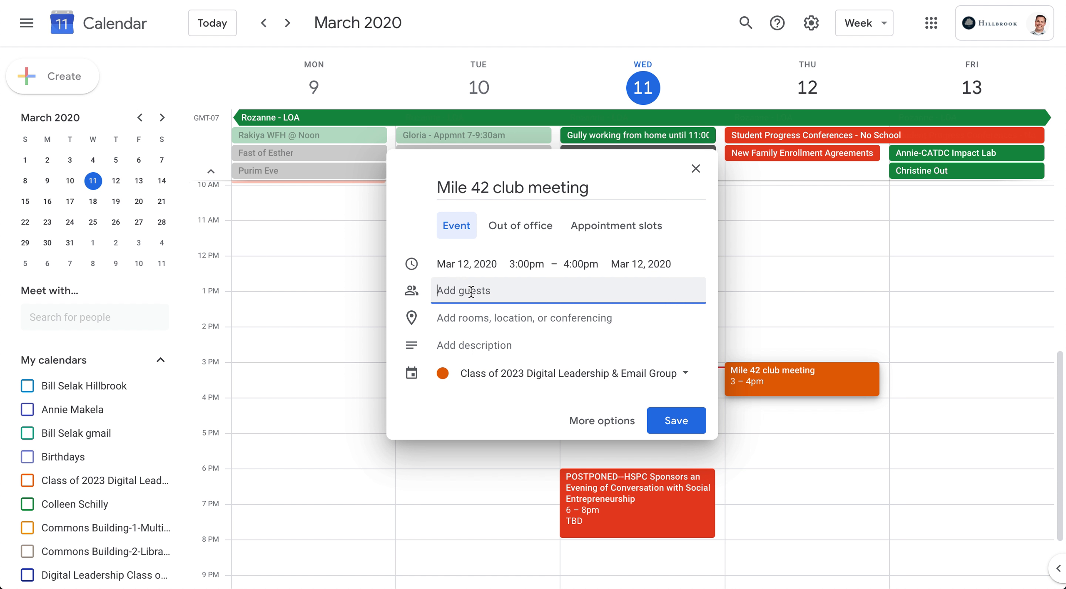
text(class of 2)
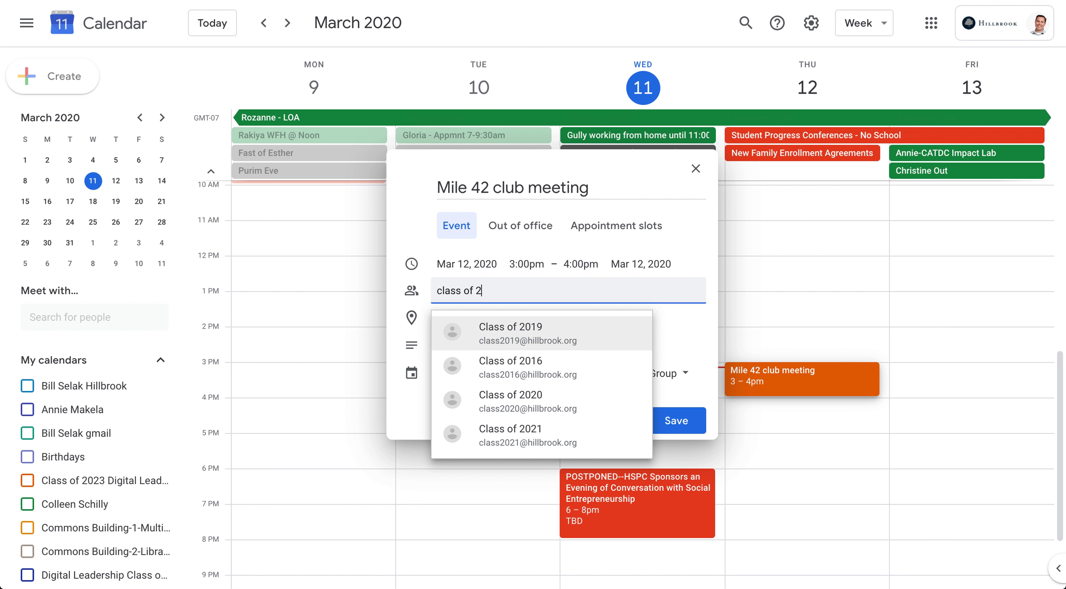
text(023)
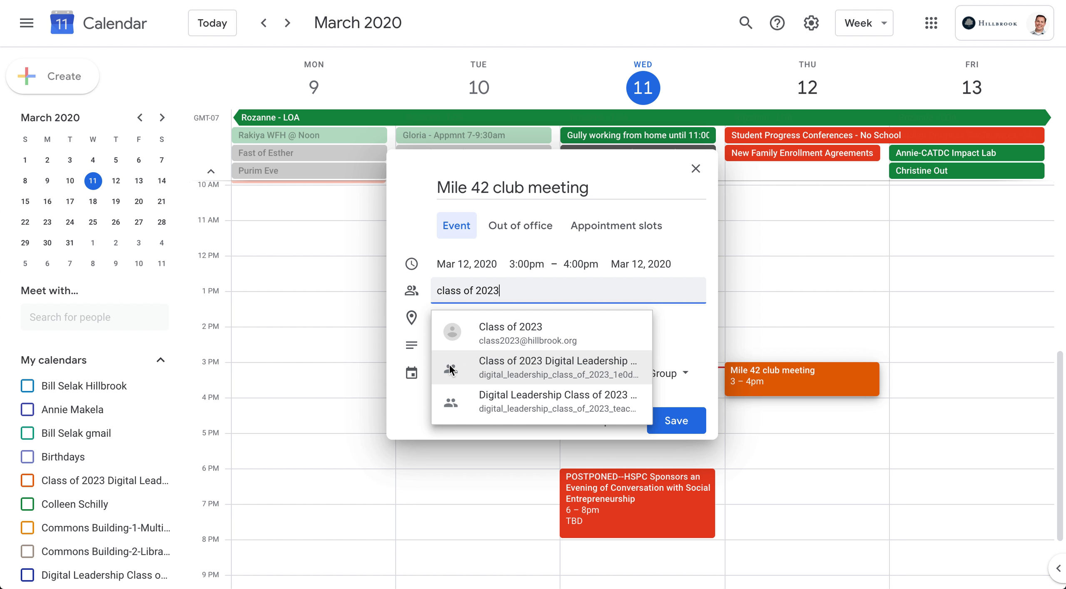
click(530, 371)
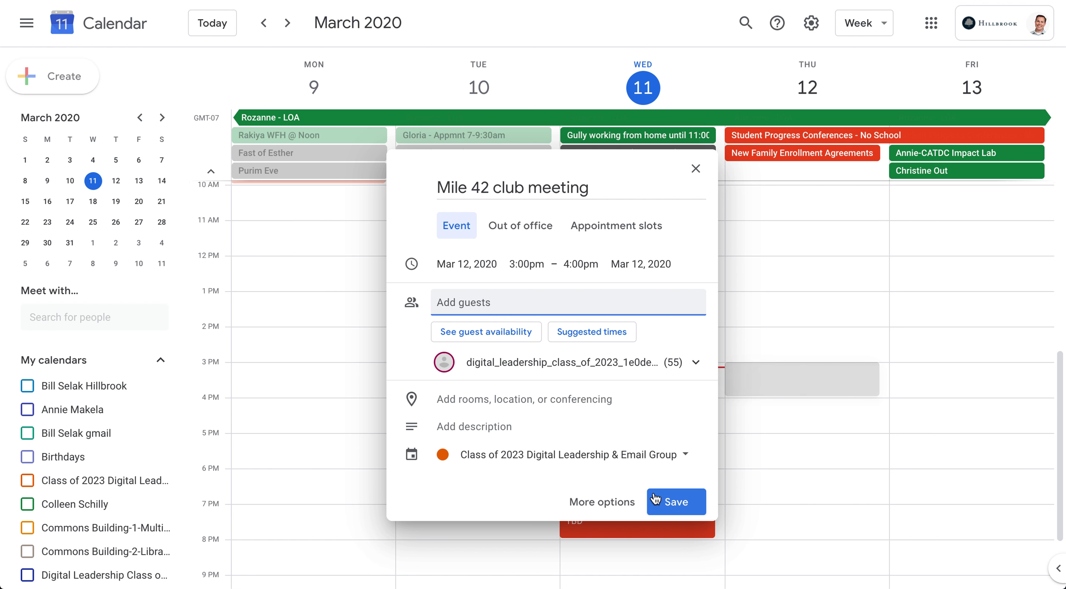
Open the full event details and add Hangouts Meet conferencing to the Mile 42 club meeting
click(601, 503)
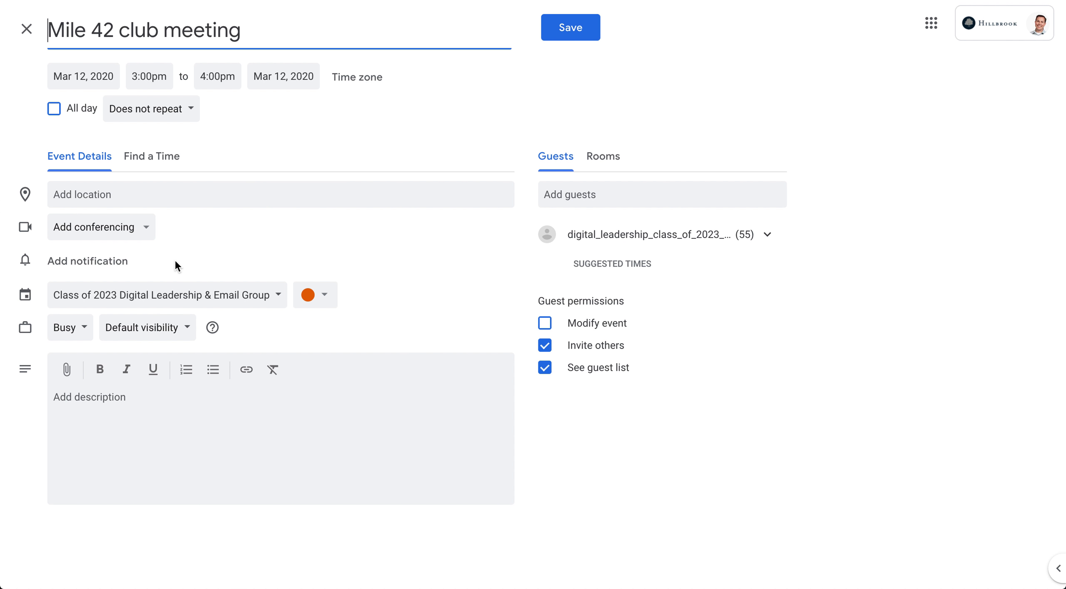
click(122, 235)
click(115, 265)
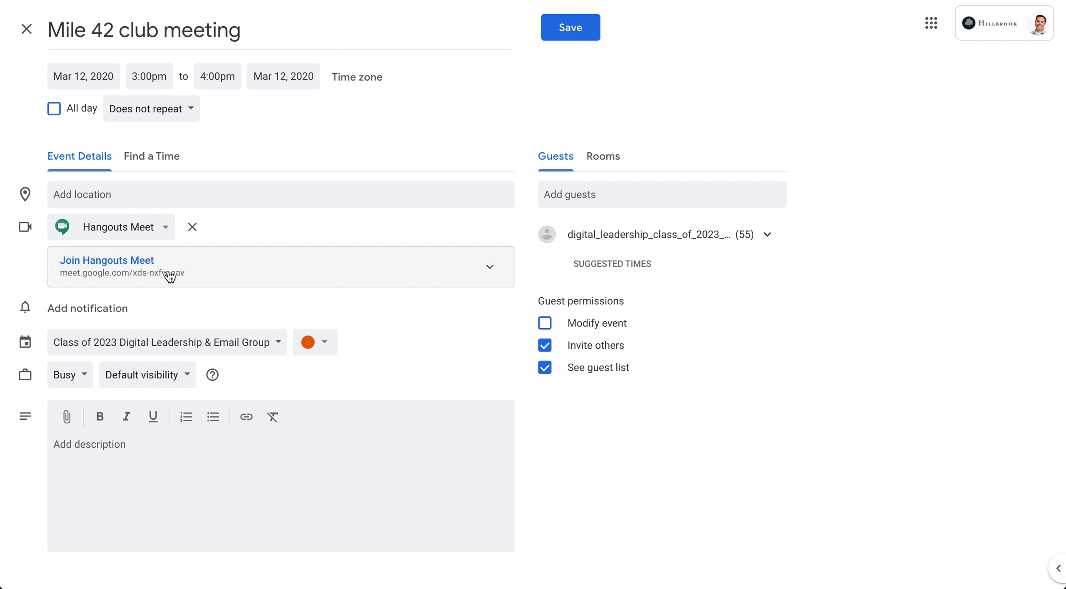
mouse_move(650, 244)
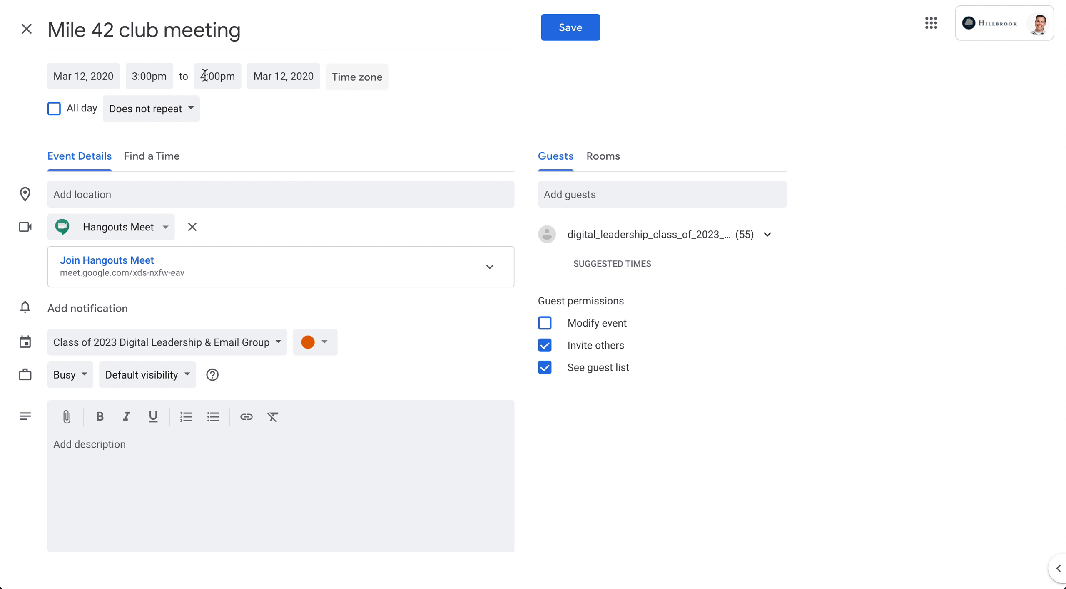
Discard the unsaved Mile 42 club meeting event and close the calendar to return to the Class of 2023 classwork
click(26, 29)
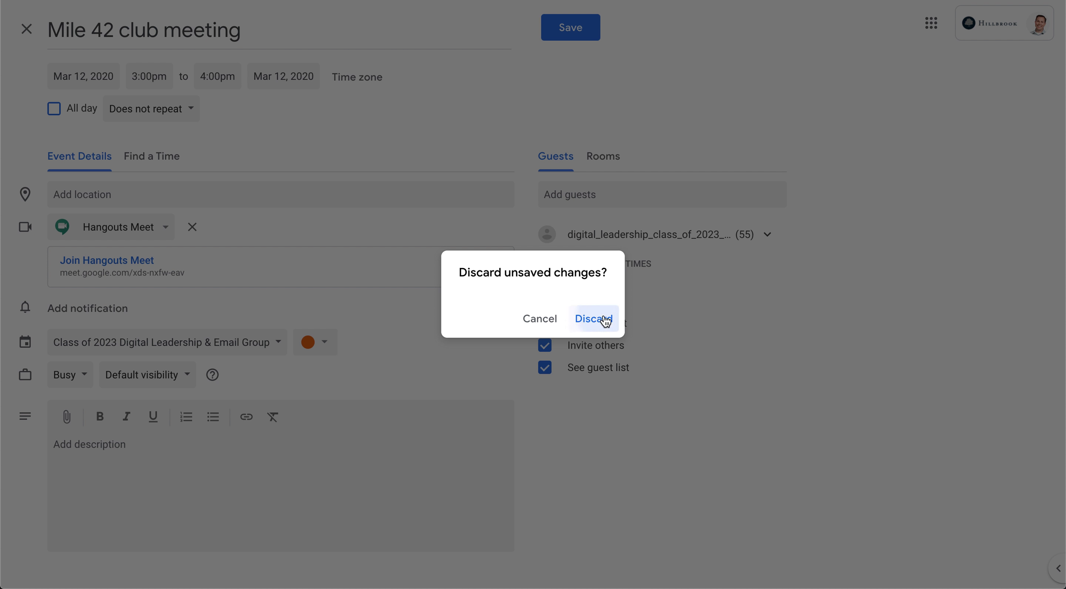
click(600, 317)
key(super+w)
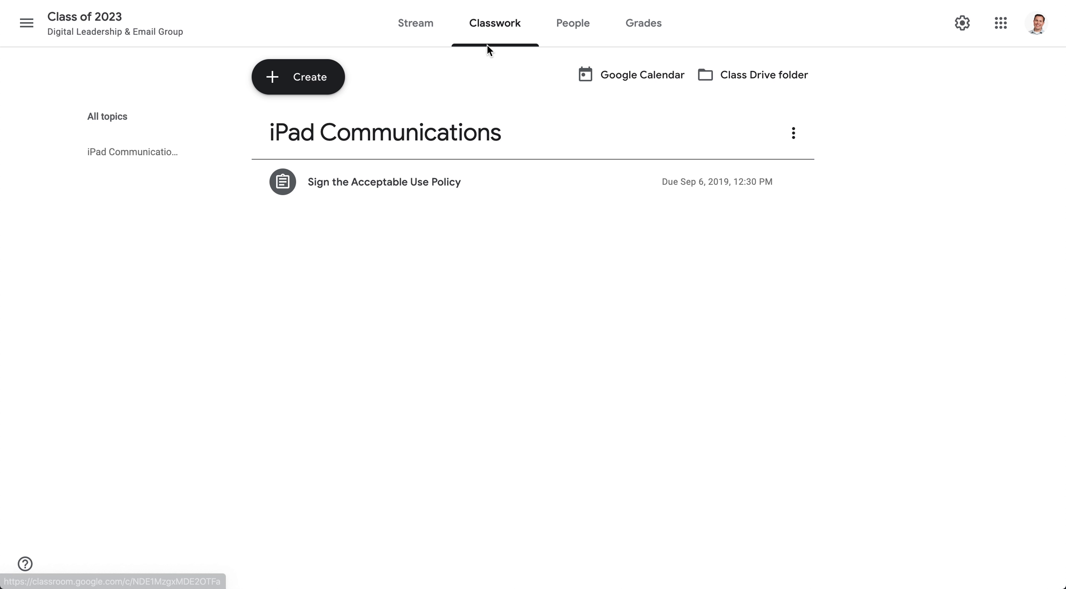
click(167, 228)
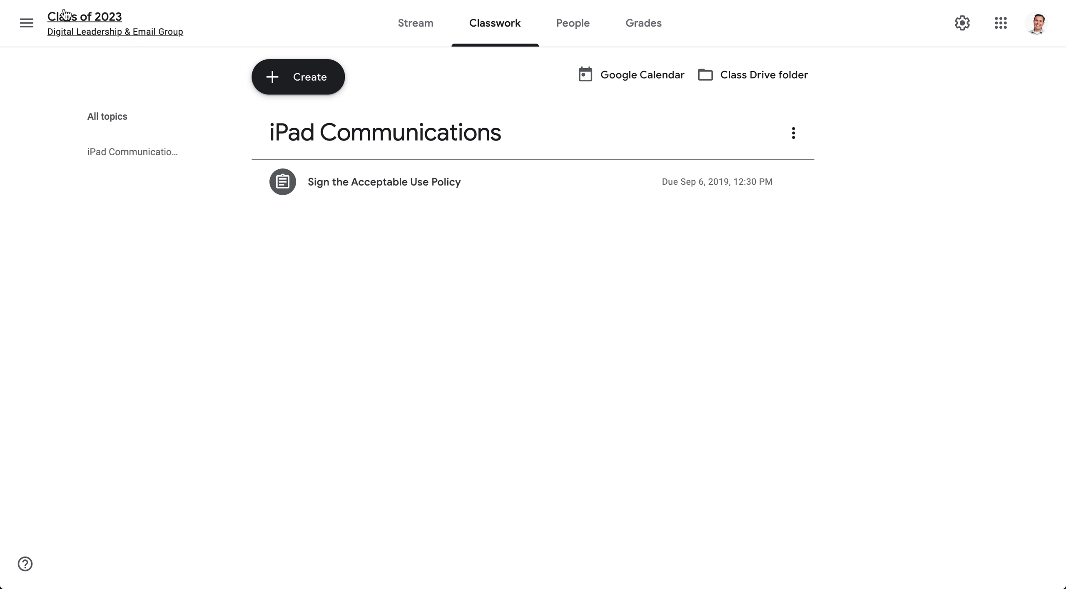
click(333, 78)
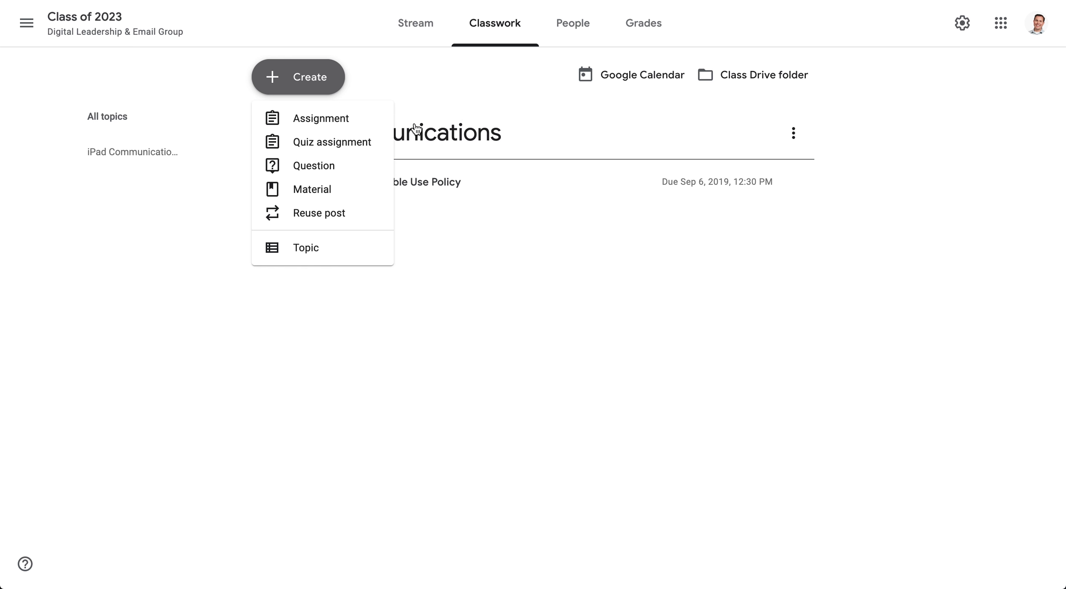
click(477, 93)
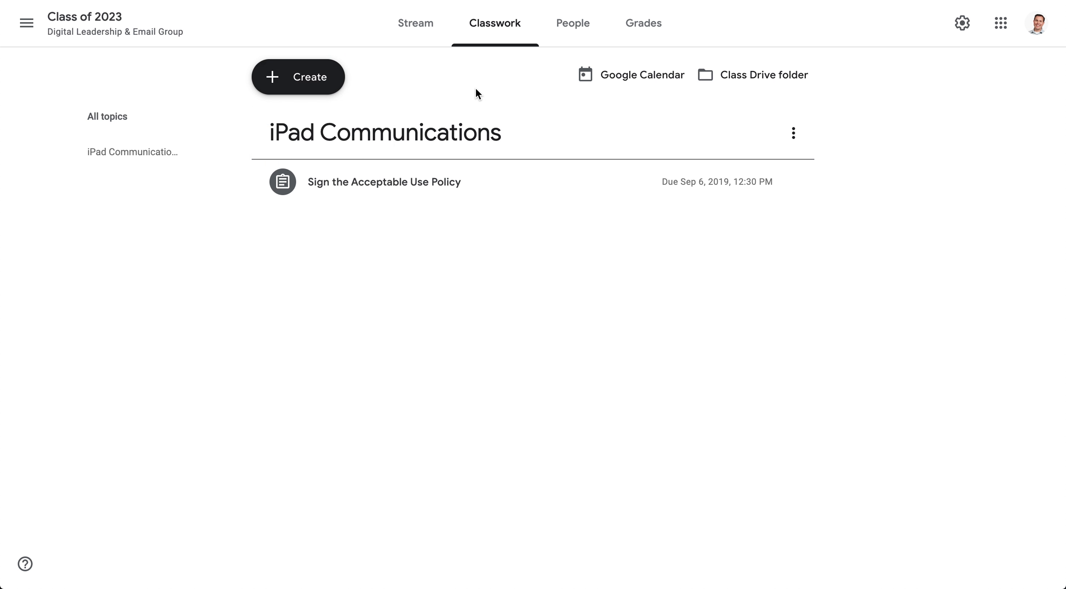